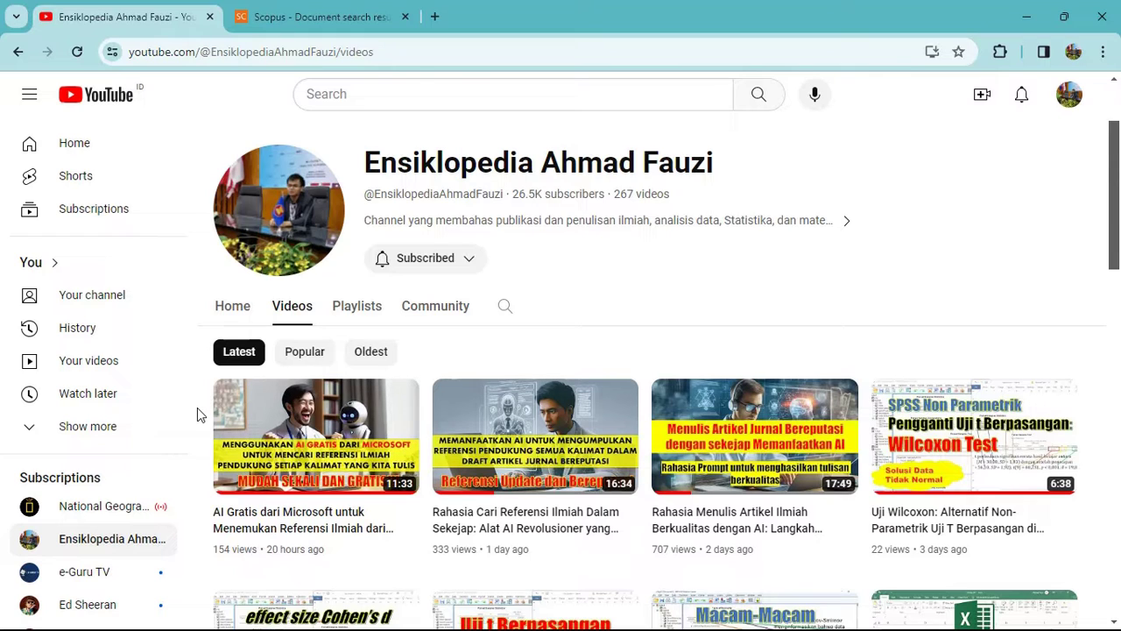
Return to the browser, load humata.ai in a new tab and scroll through its product overview.
left_click(1113, 615)
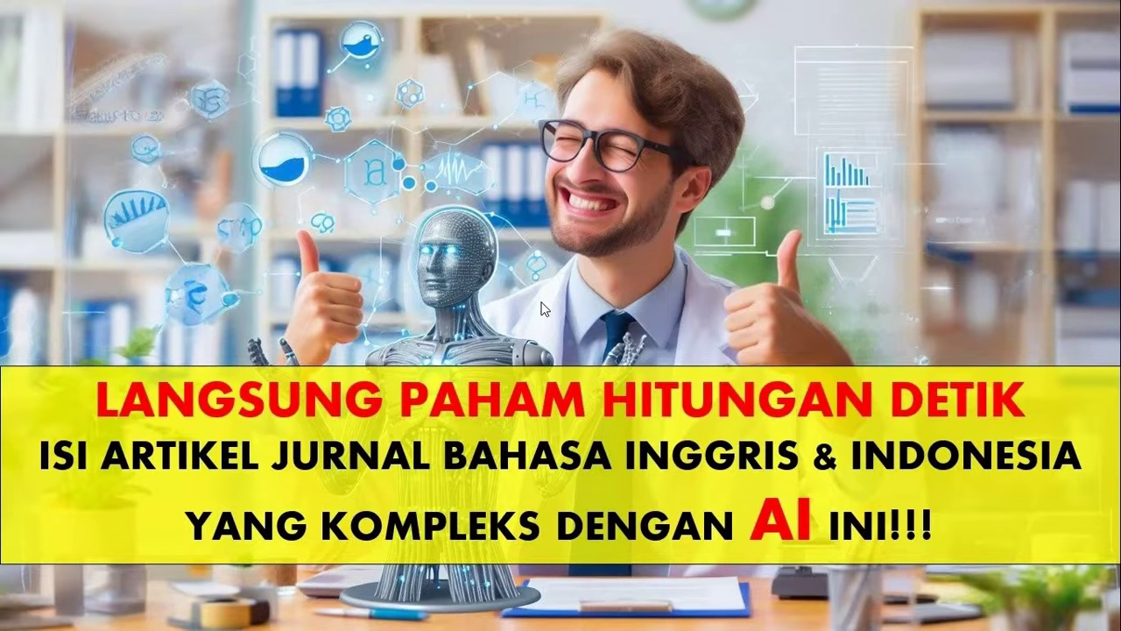
left_click(760, 611)
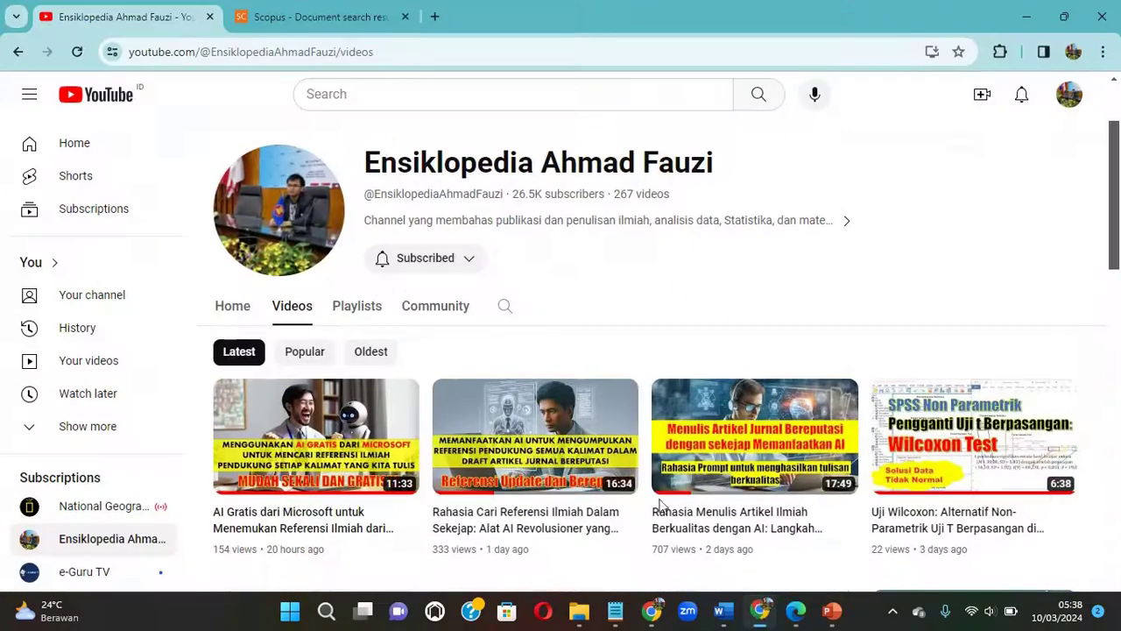
left_click(434, 17)
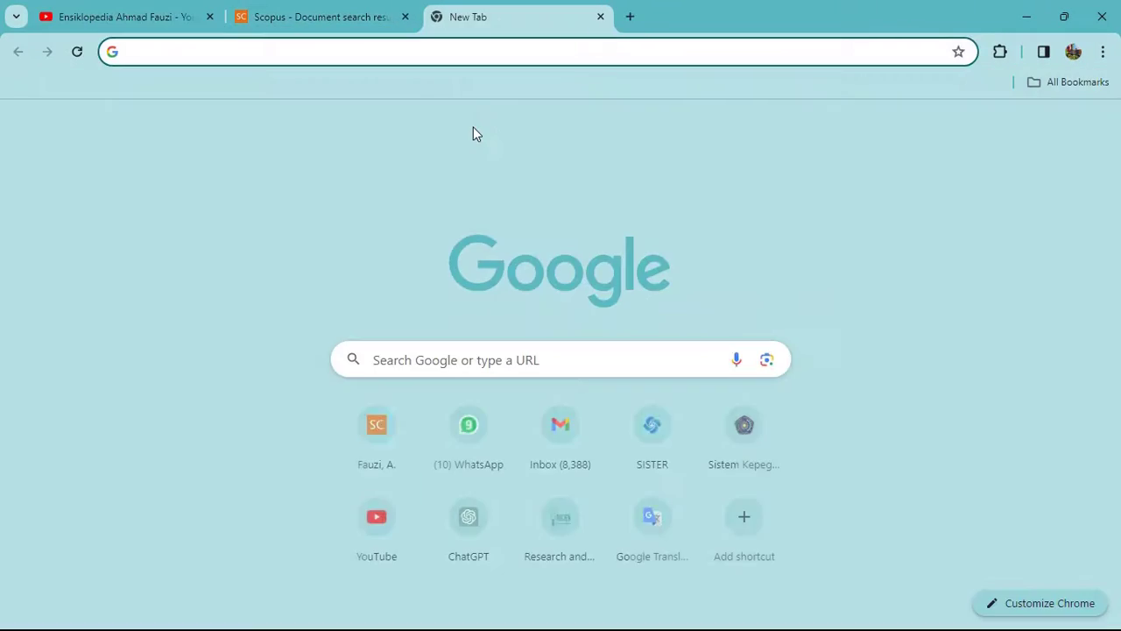
type("huma")
key("Return")
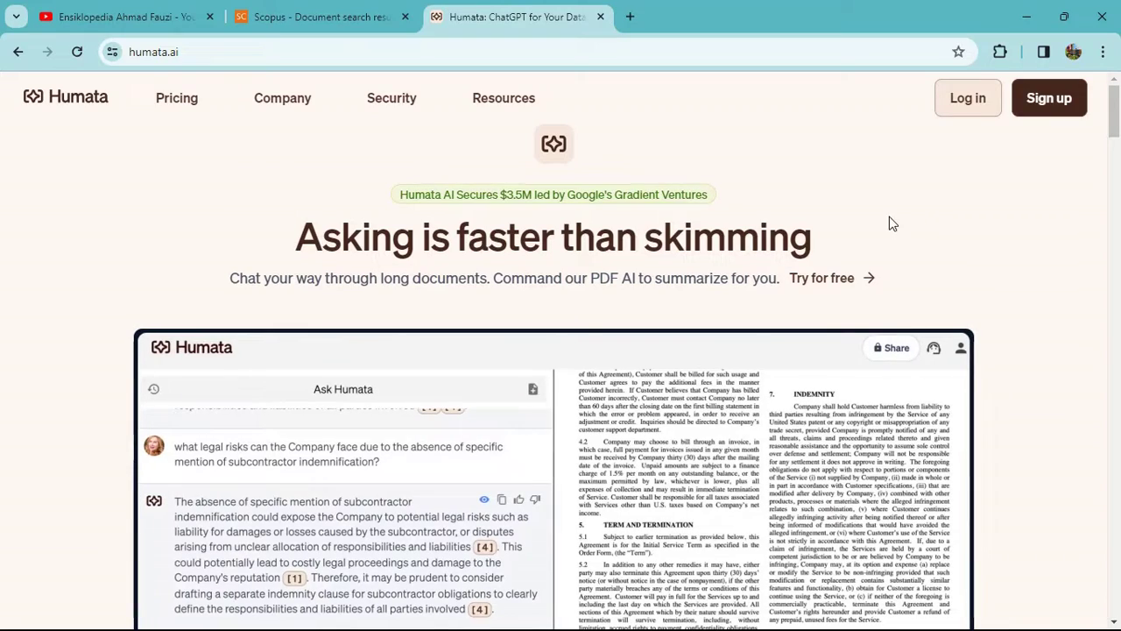
scroll(903, 219, "down", 2)
scroll(1027, 252, "down", 7)
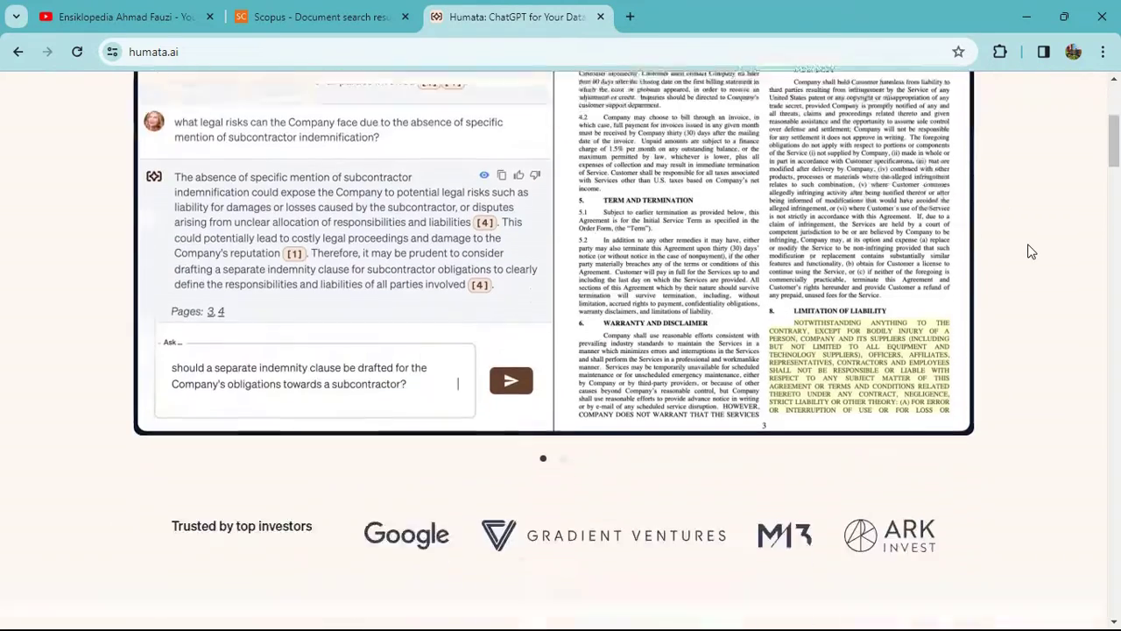
scroll(920, 216, "down", 9)
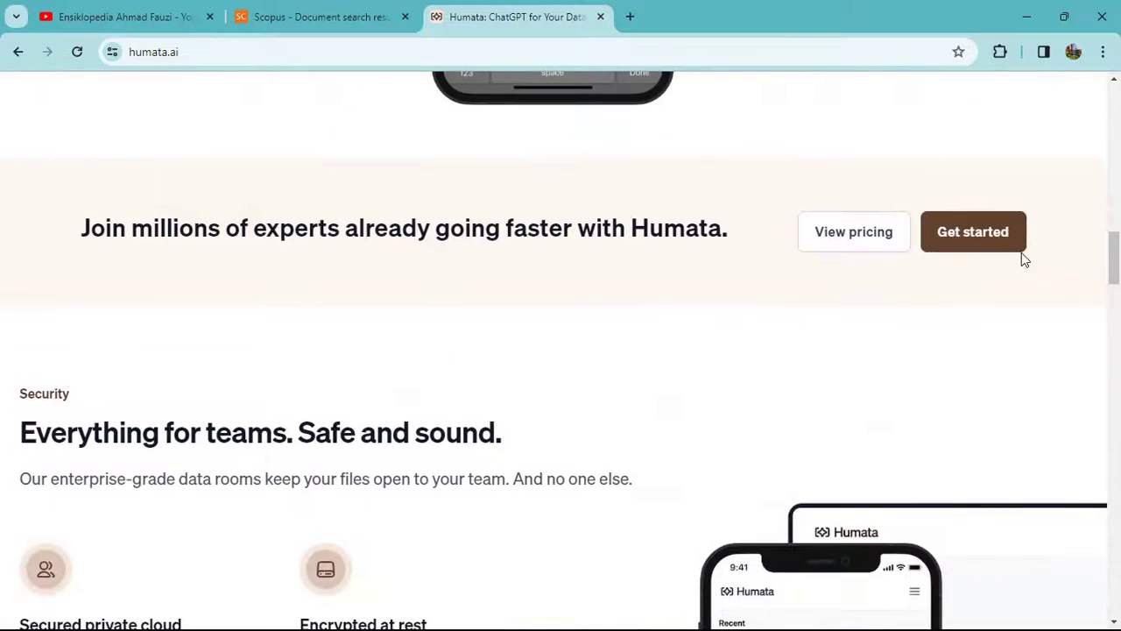
Start the Humata sign-up with the account e-mail and a pasted password.
left_click(1003, 246)
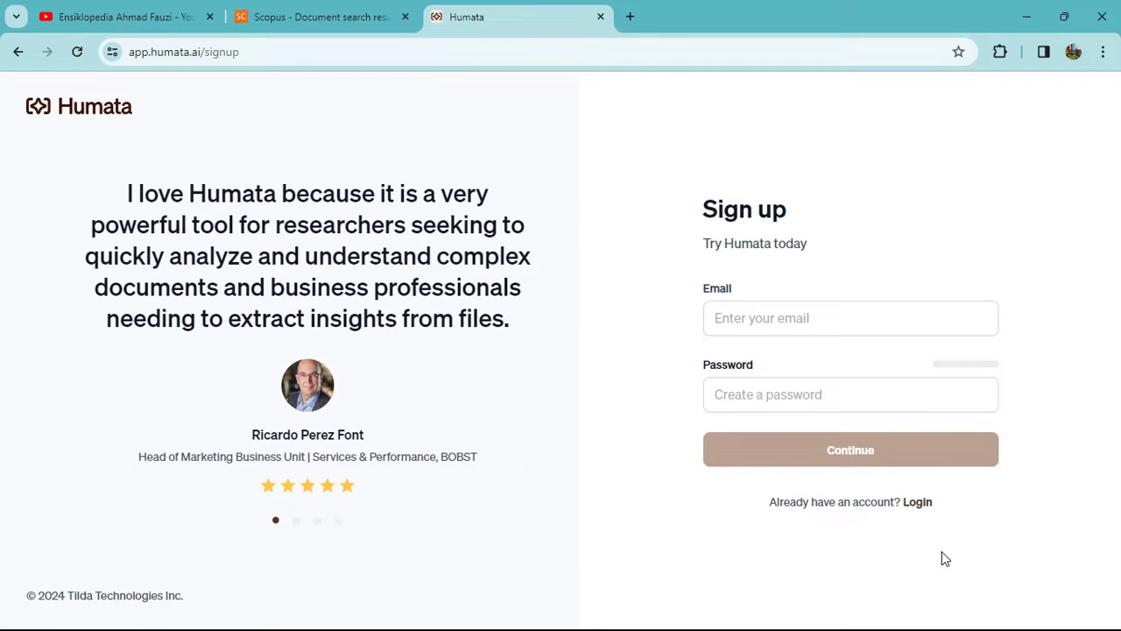
left_click(866, 324)
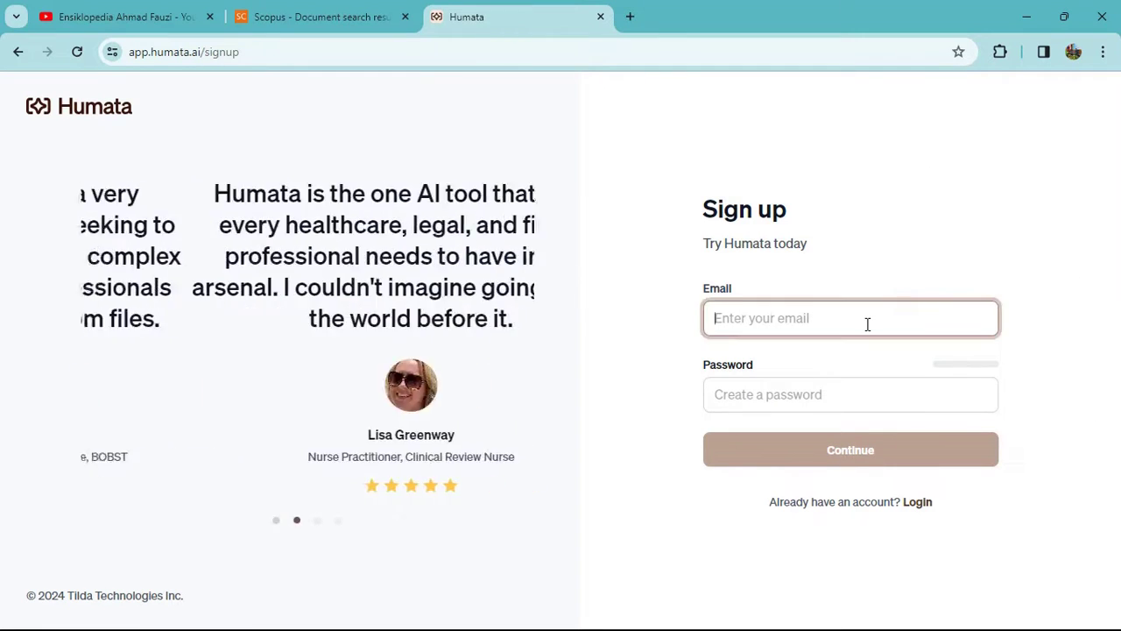
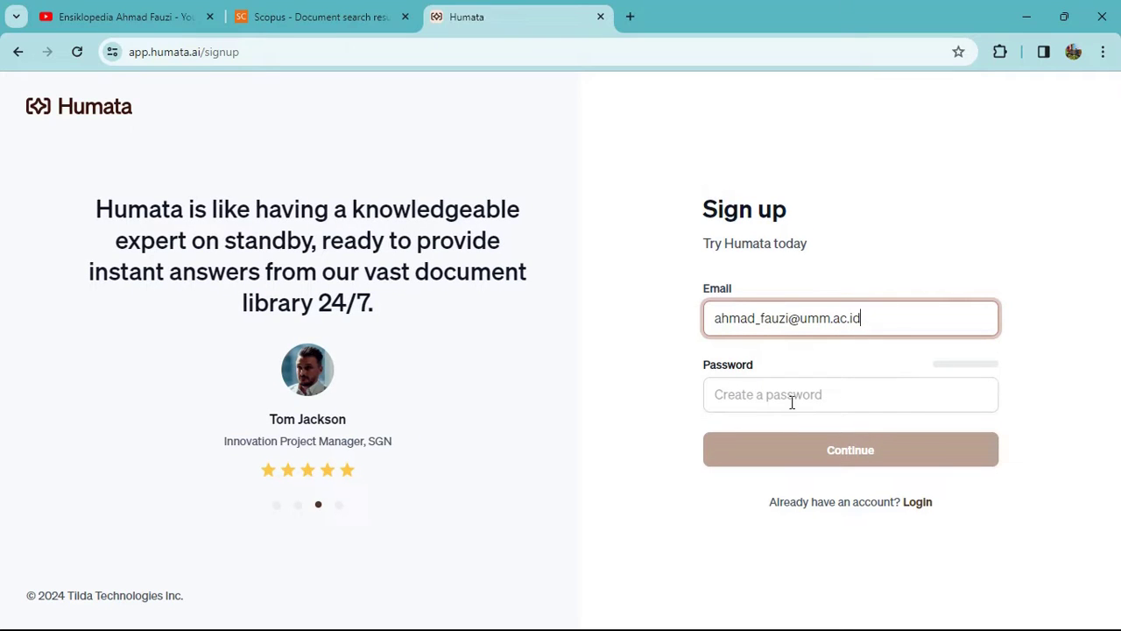
left_click(781, 402)
key("ctrl+v")
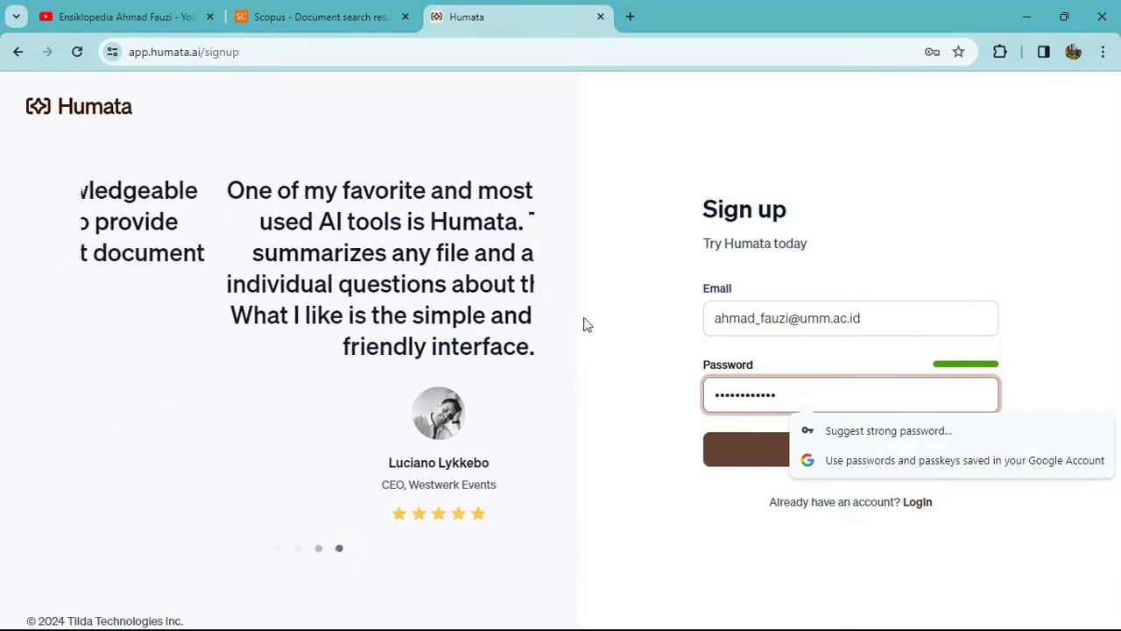
left_click(648, 424)
left_click(829, 452)
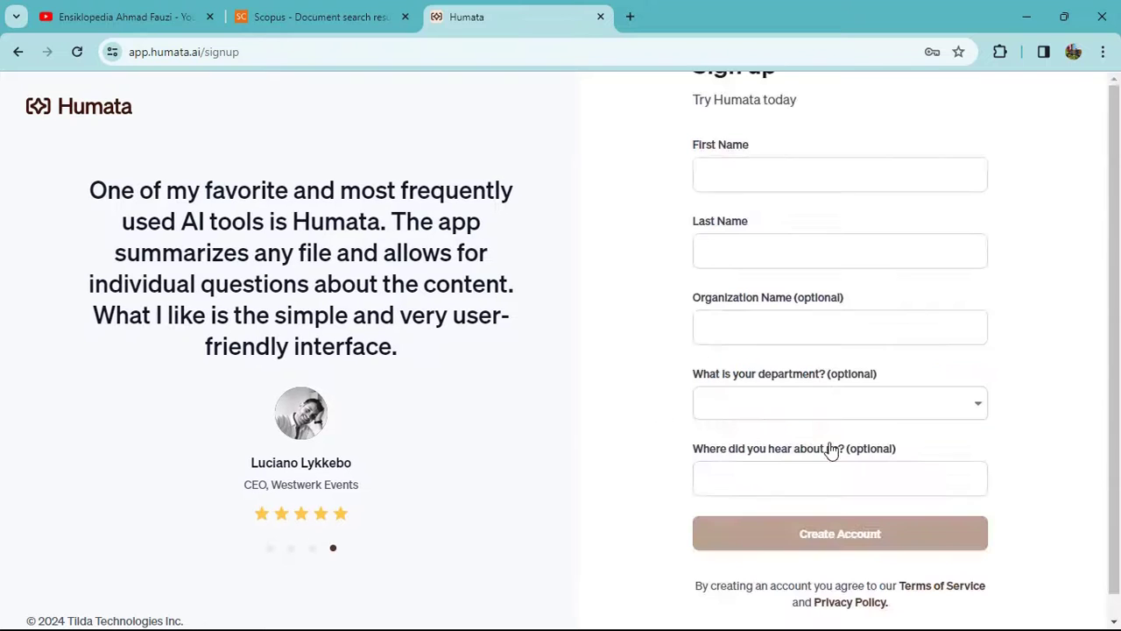
Fill in name, organization Universitas Muhammadiyah Malang, department Other, role Faculty member, and create the account.
left_click(752, 191)
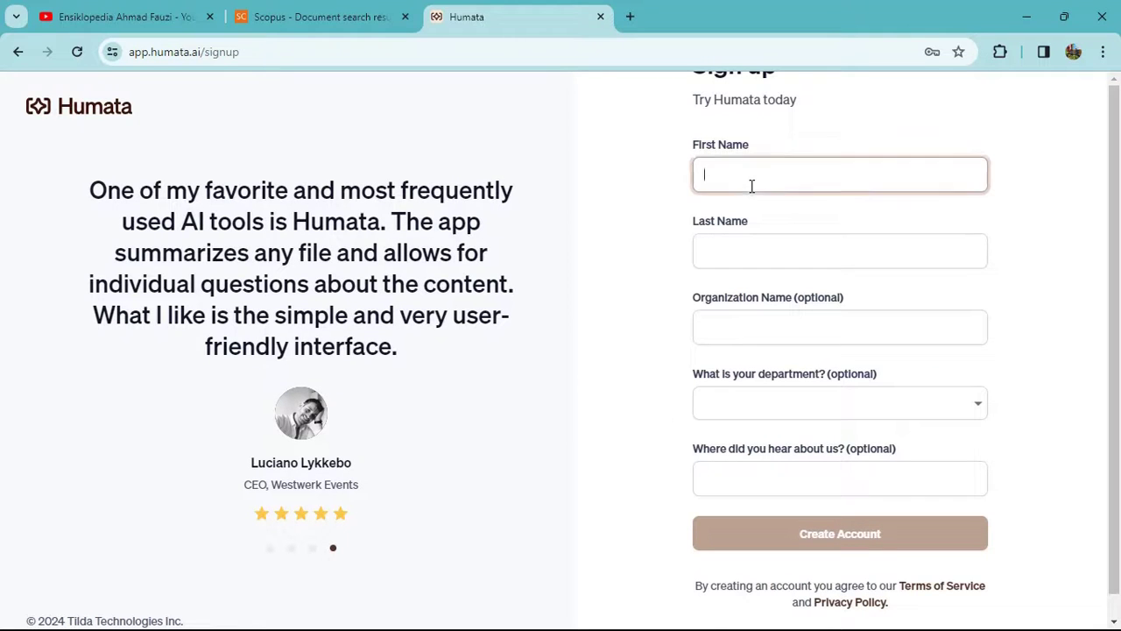
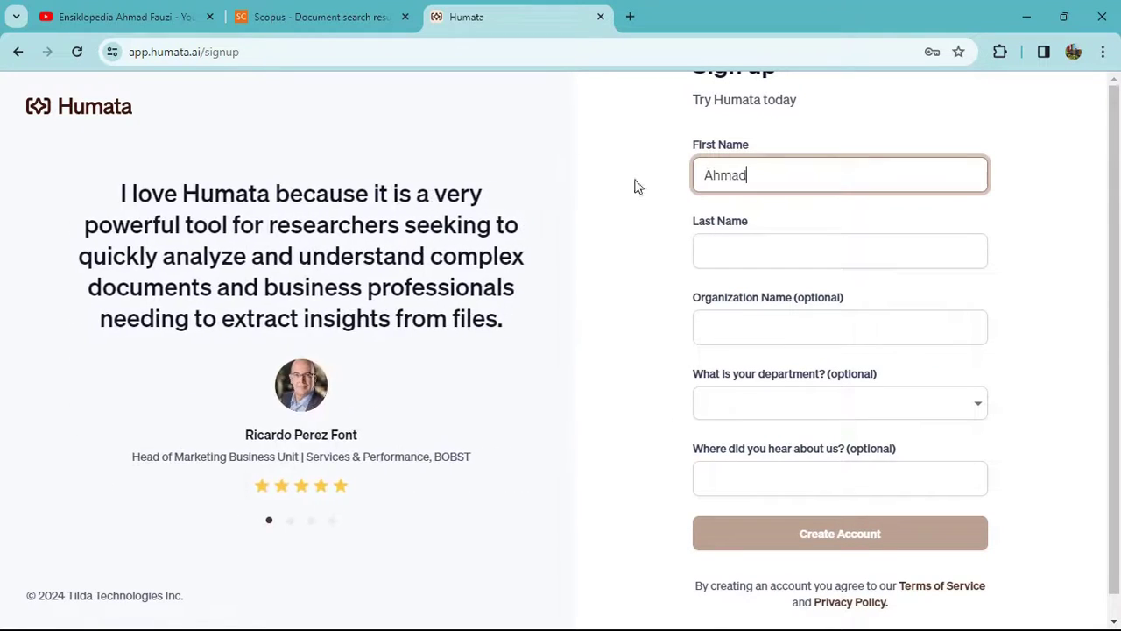
left_click(726, 248)
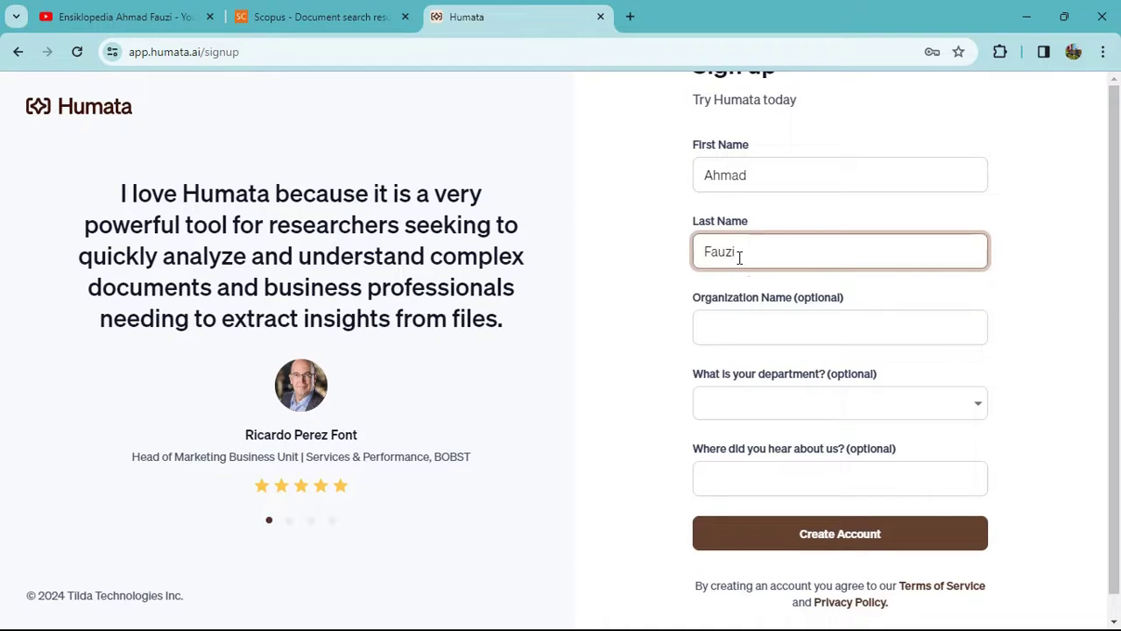
left_click(770, 317)
type("Universitas Muhammadiy")
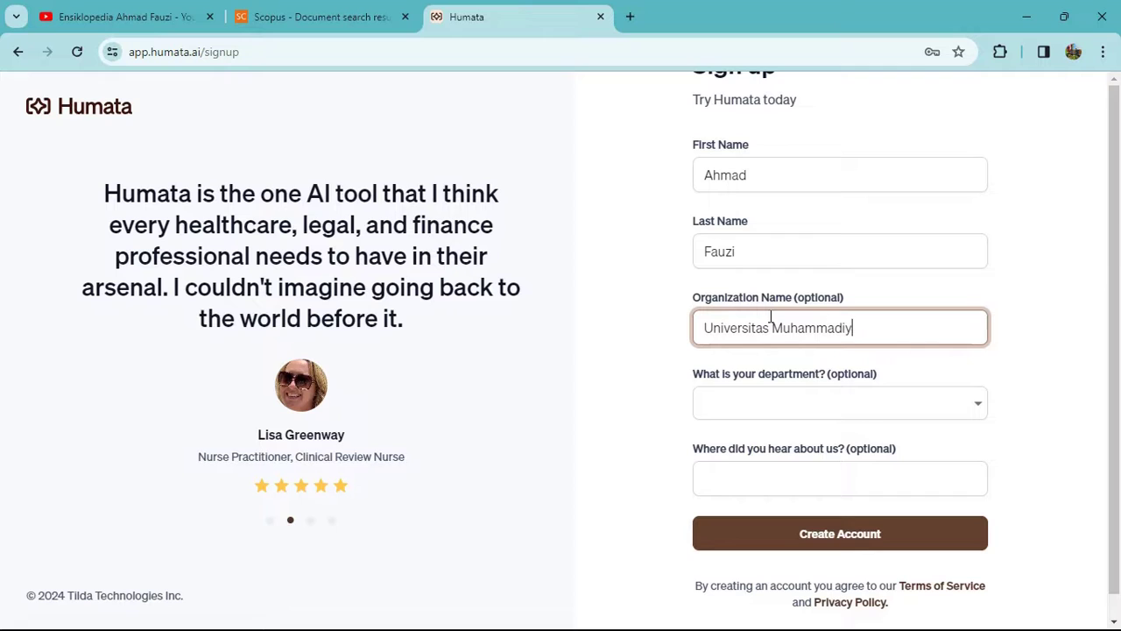
type("ah Malang")
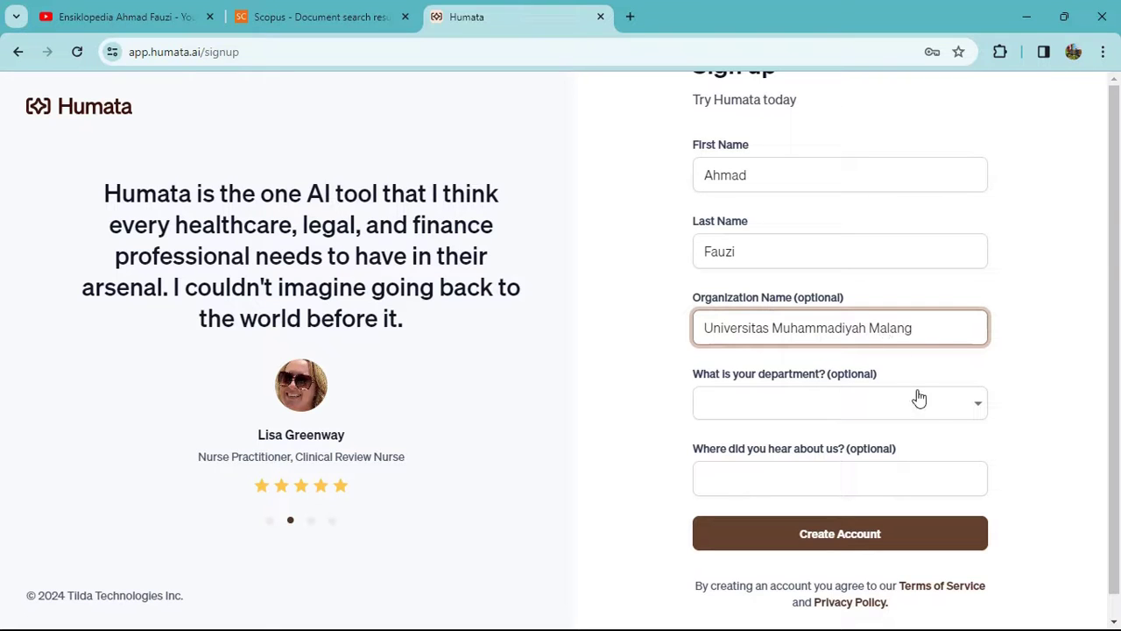
left_click(921, 403)
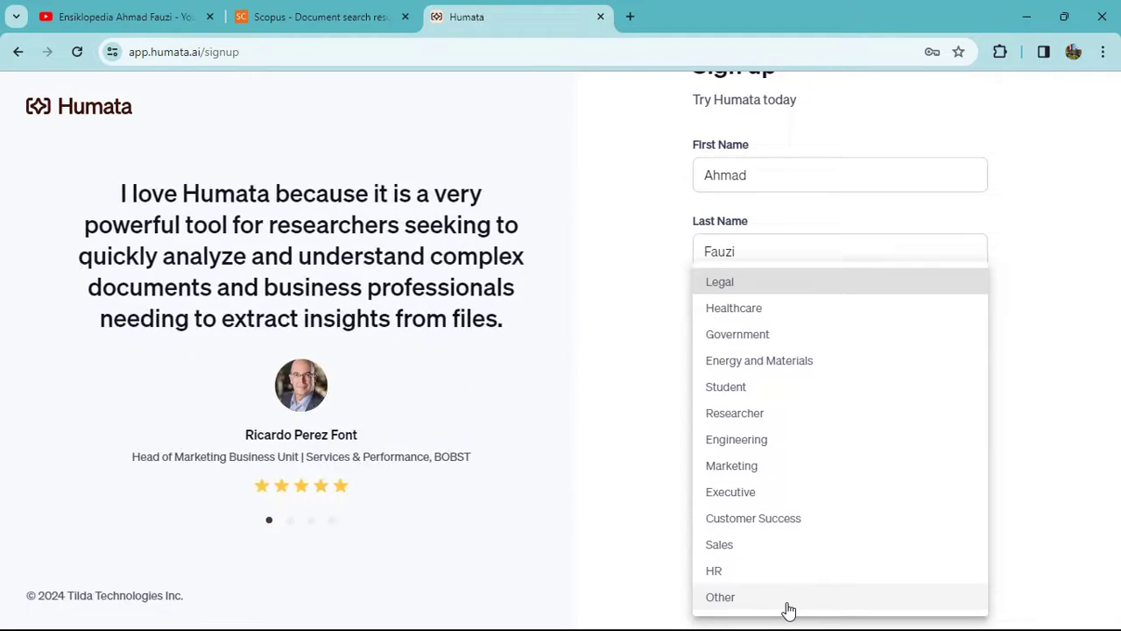
left_click(789, 608)
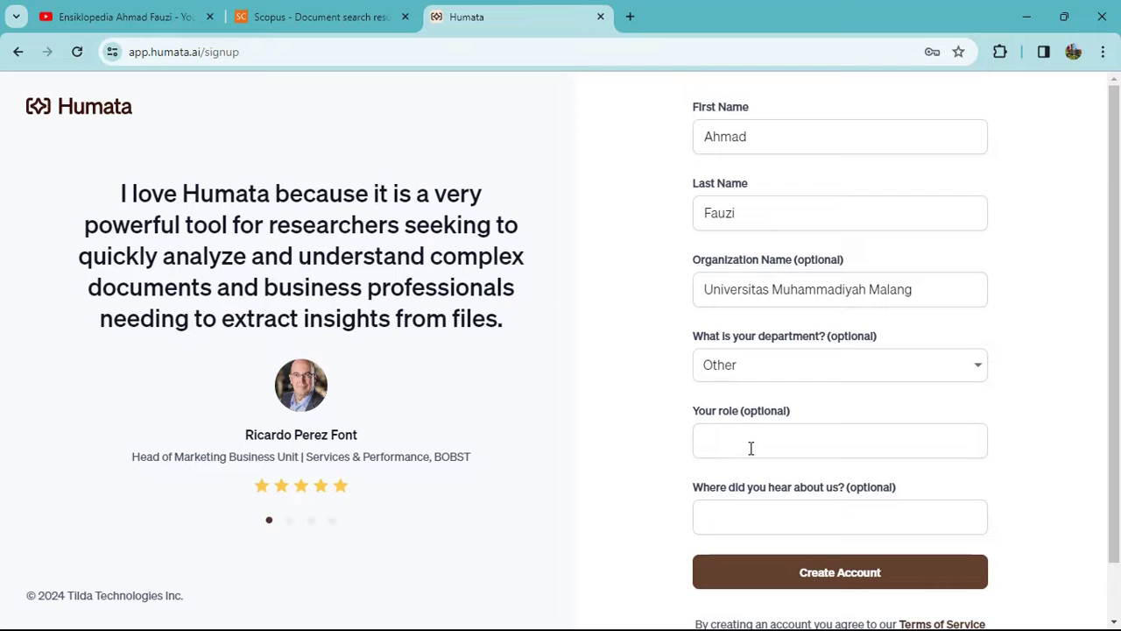
left_click(751, 448)
type("F")
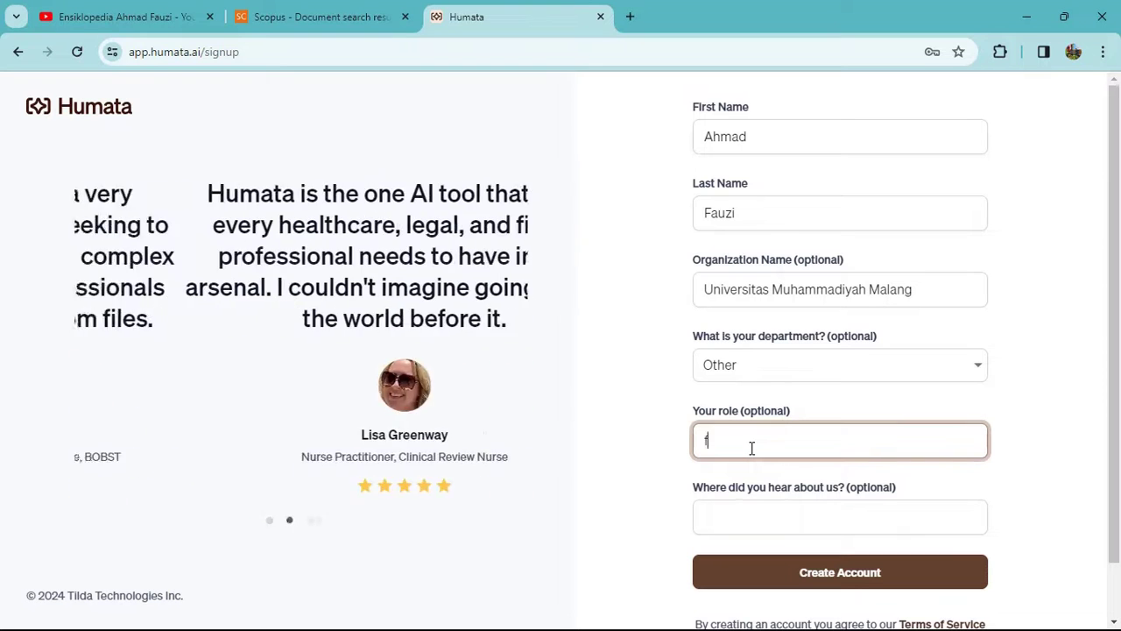
type("aculty")
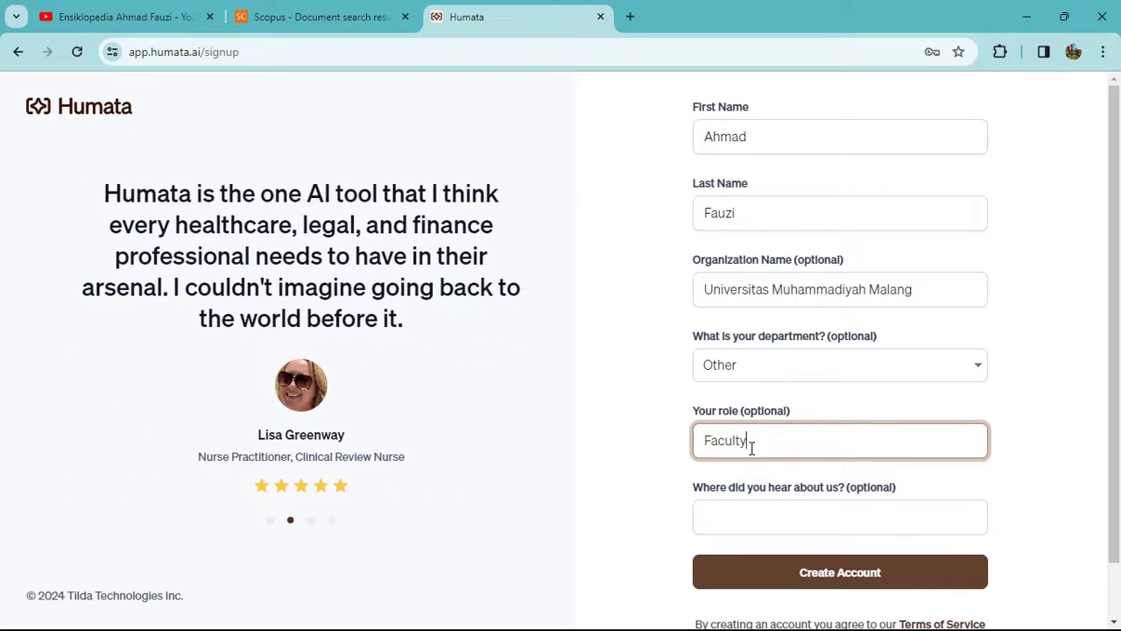
type(" member")
scroll(775, 377, "down", 1)
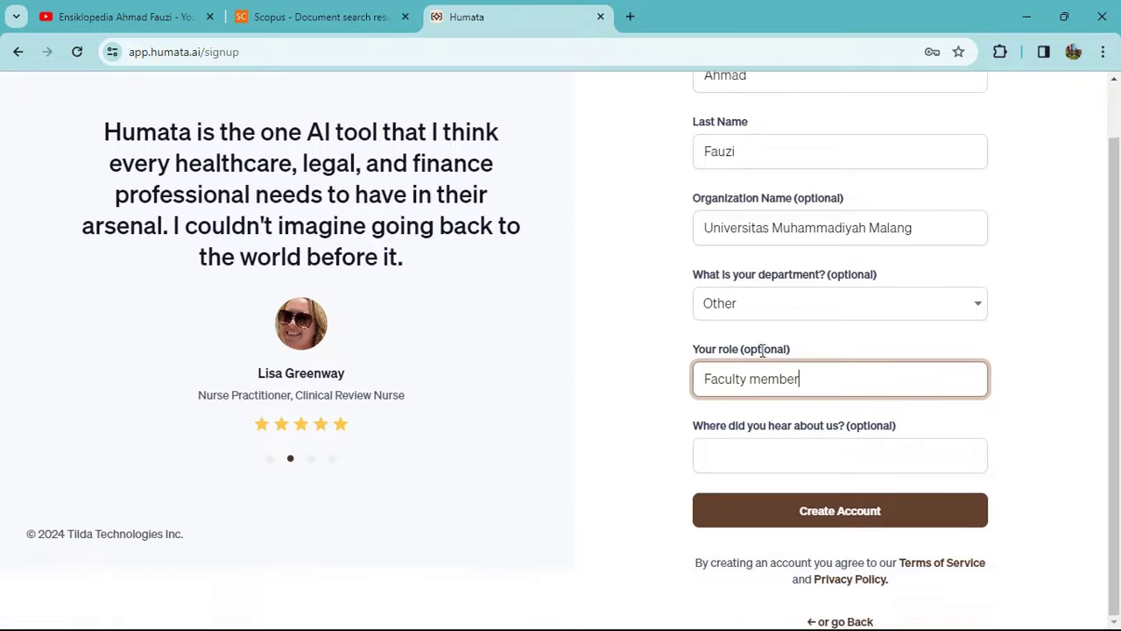
left_click(841, 512)
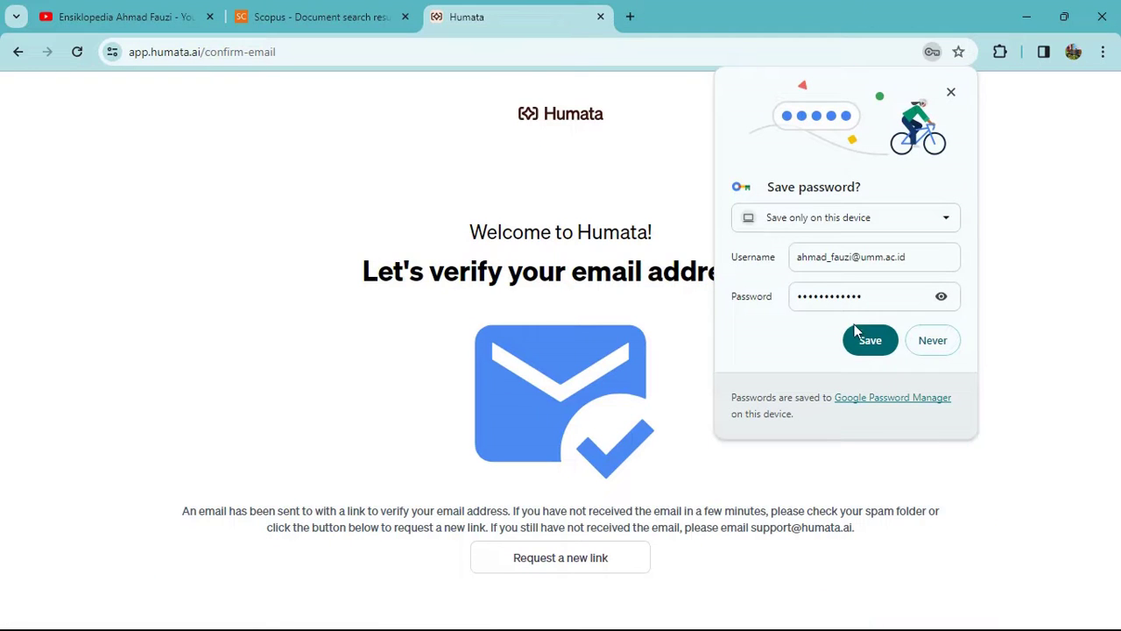
Save the password, then follow the verification link in Gmail's 'Confirm Your Signup' email.
left_click(870, 341)
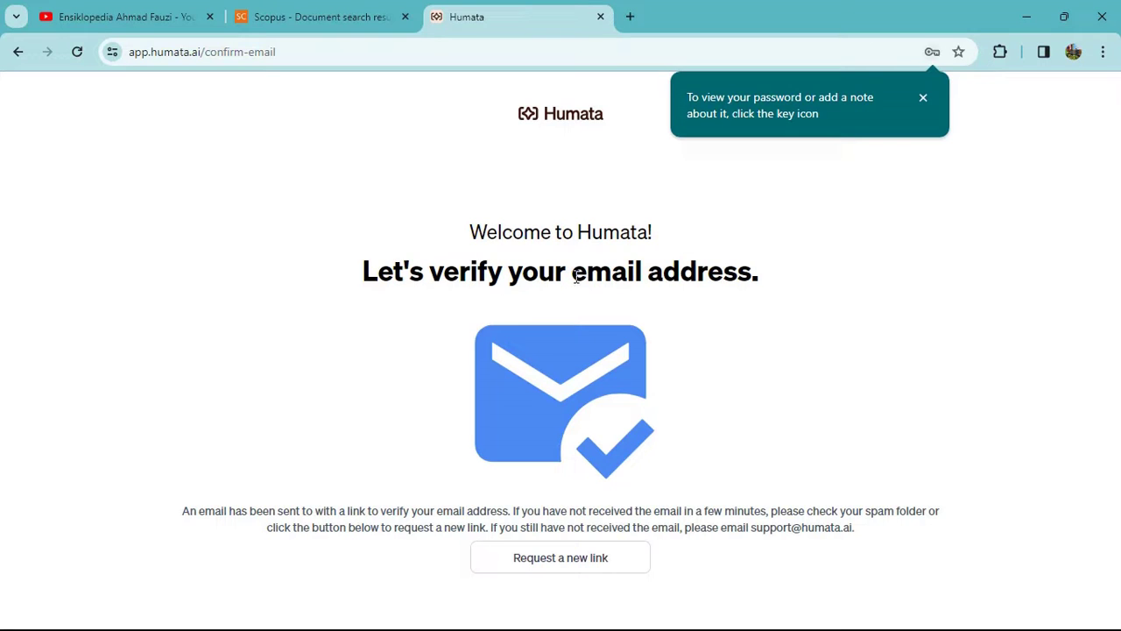
left_click(630, 15)
left_click(523, 451)
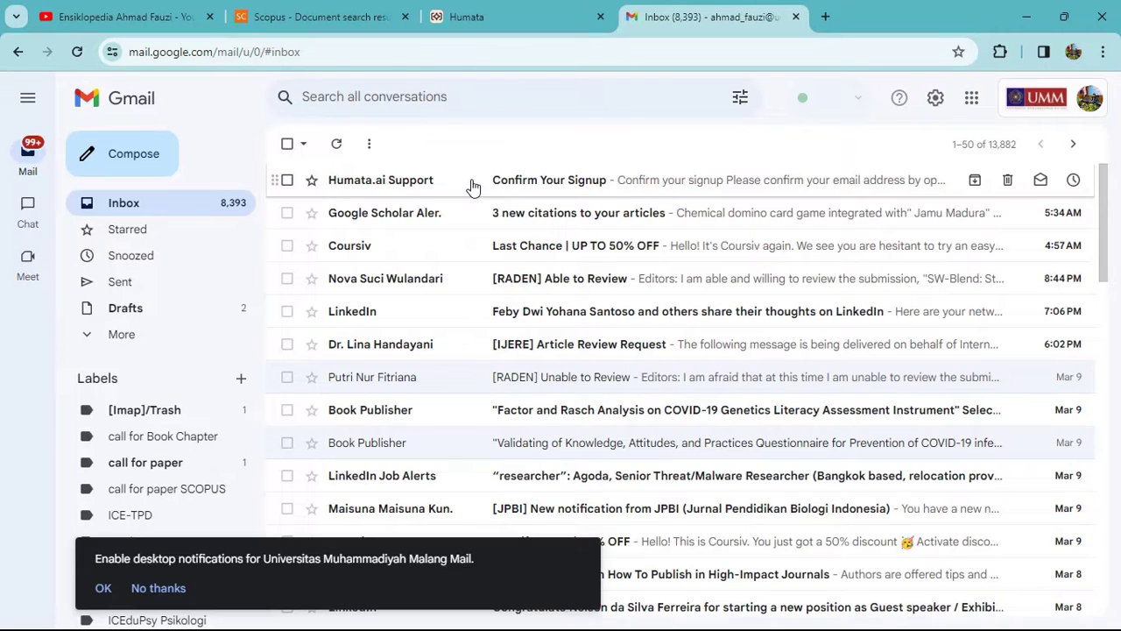
left_click(473, 184)
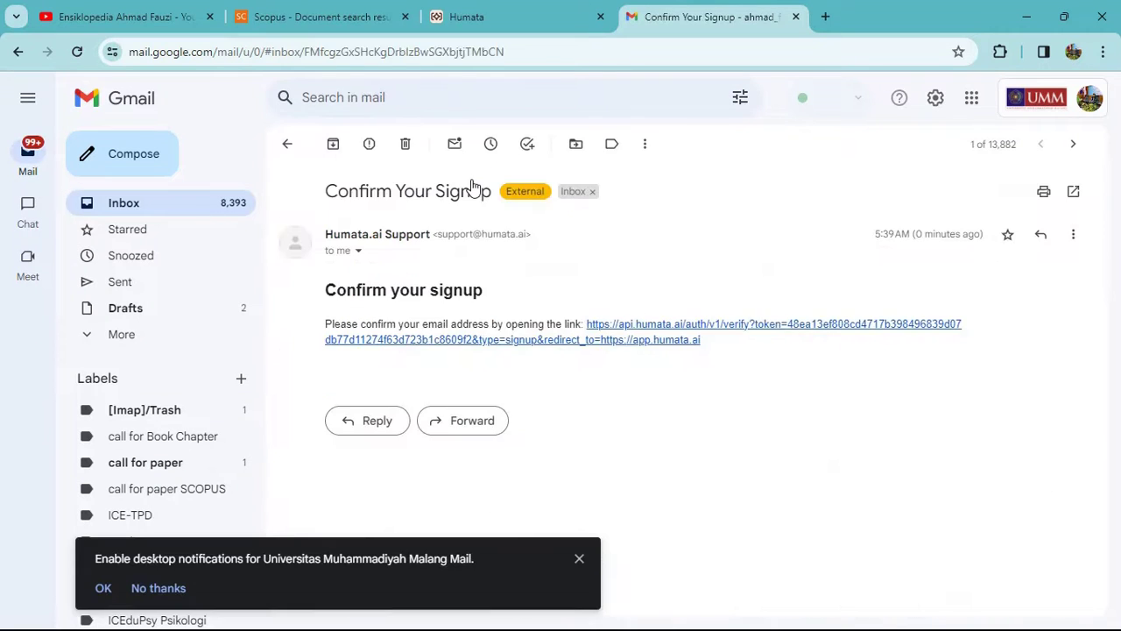
left_click(619, 325)
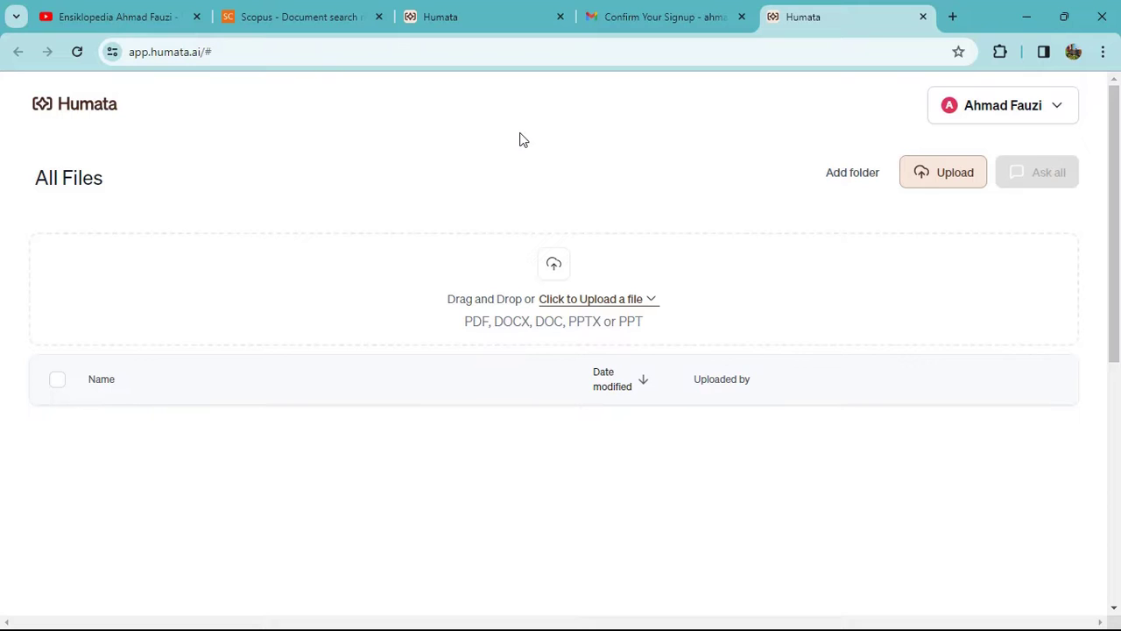
Switch back to the Scopus tab with the 433-document search results.
left_click(363, 10)
scroll(193, 245, "down", 3)
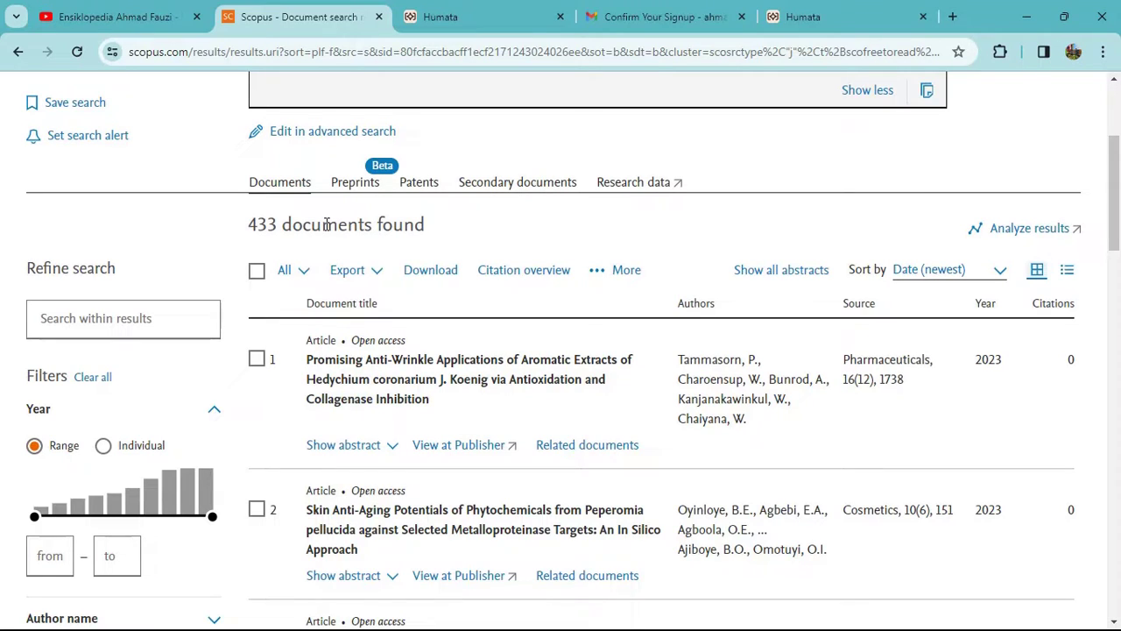
Open the first result, the Hedychium coronarium anti-wrinkle article, via View at Publisher on MDPI.
scroll(370, 257, "up", 2)
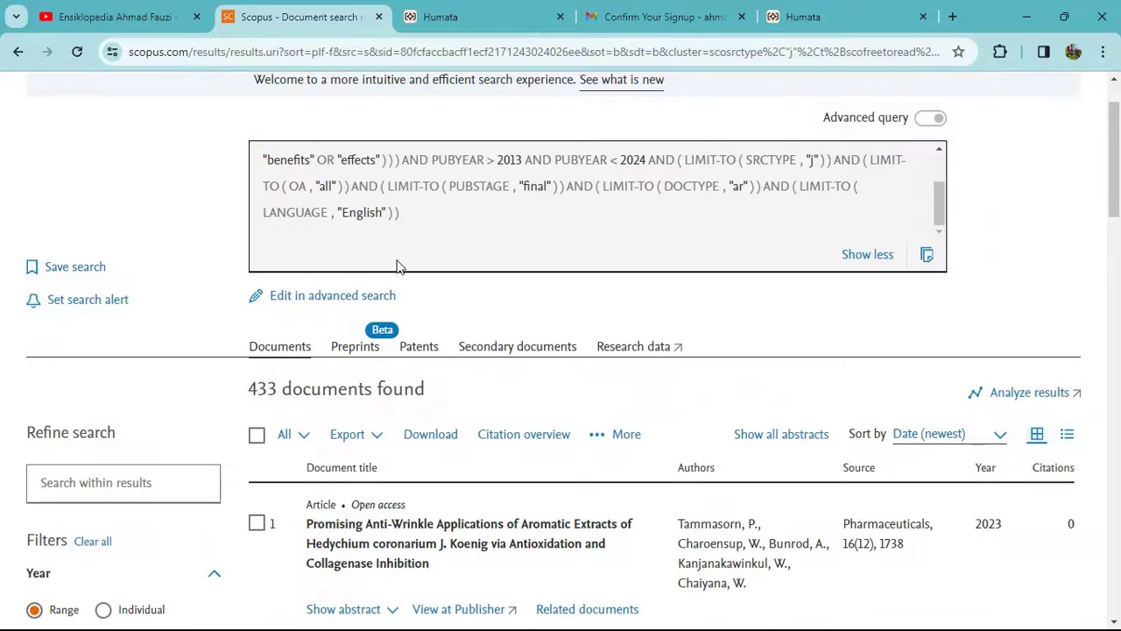
scroll(396, 266, "down", 3)
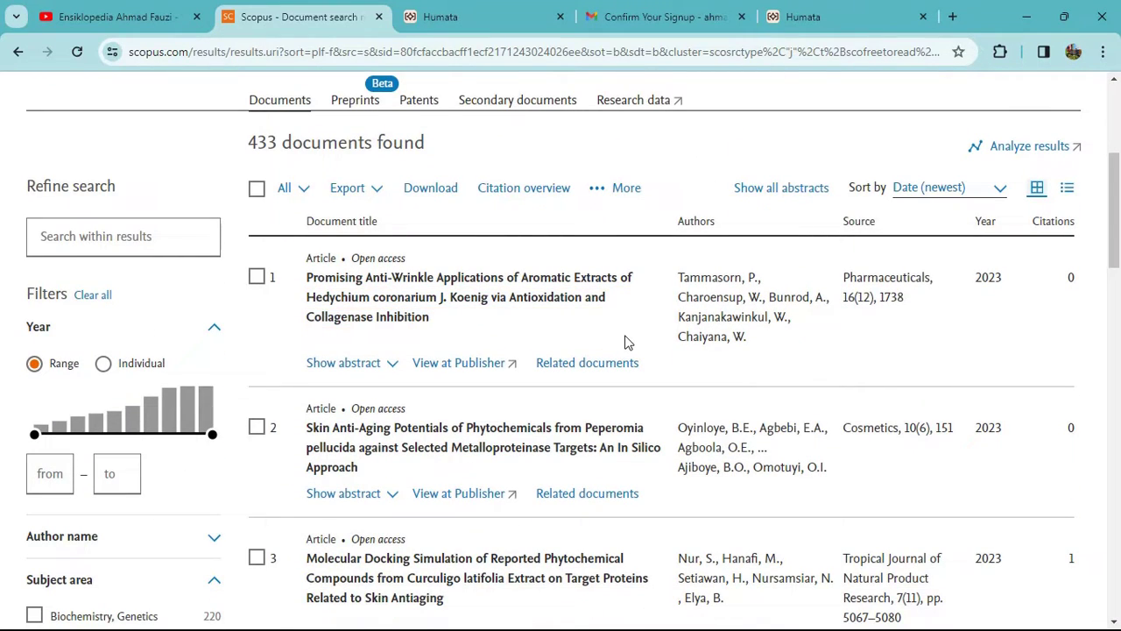
scroll(212, 220, "up", 3)
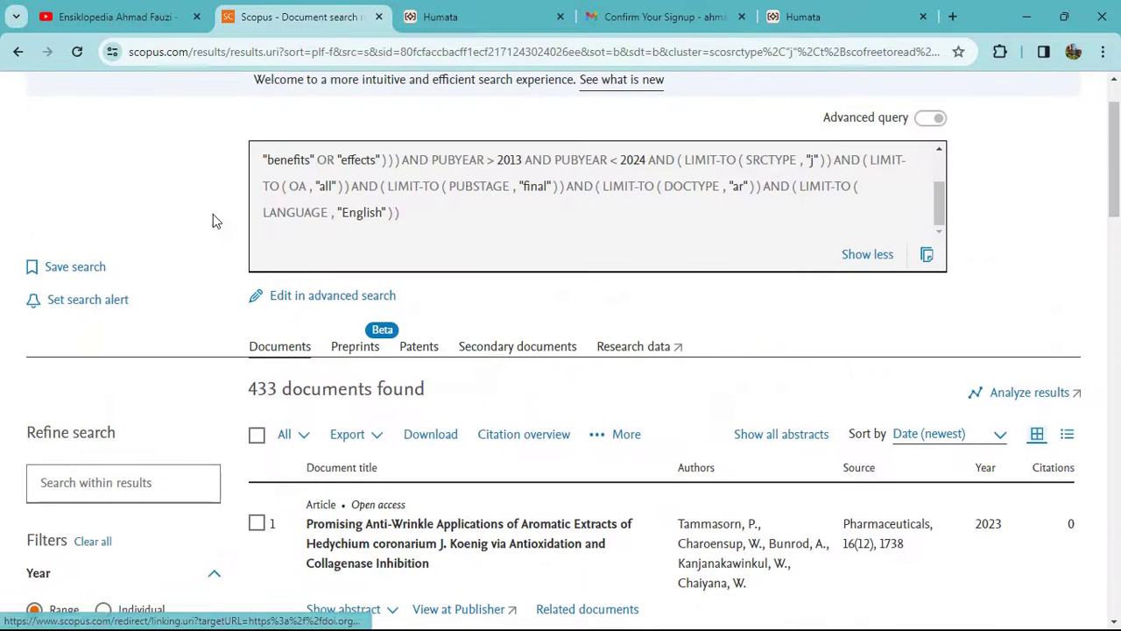
scroll(562, 318, "down", 2)
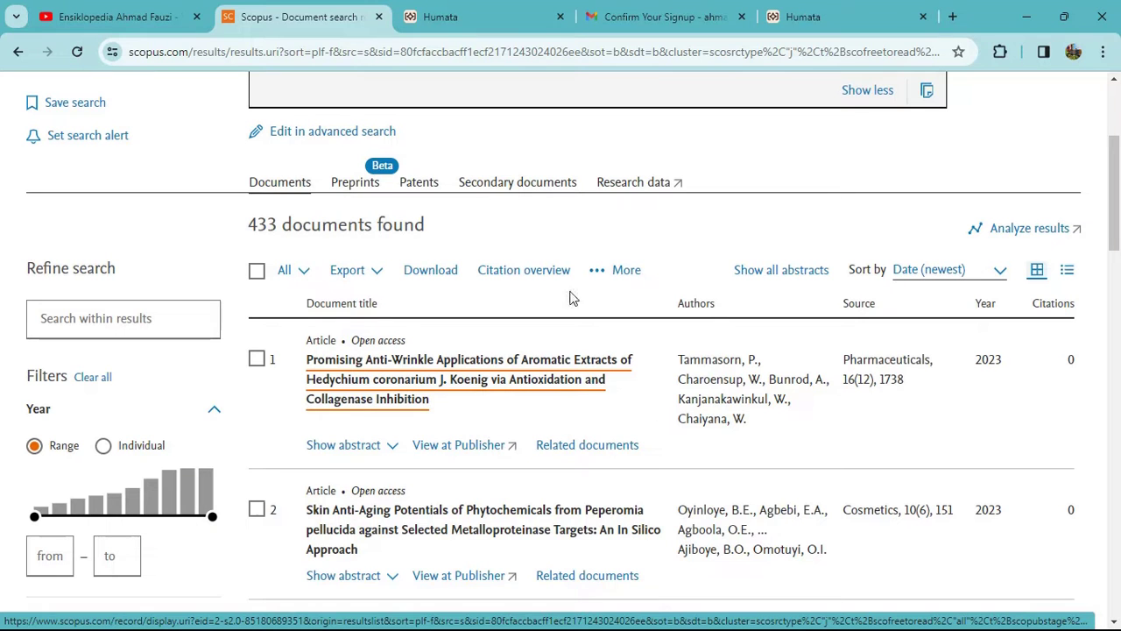
scroll(560, 269, "down", 1)
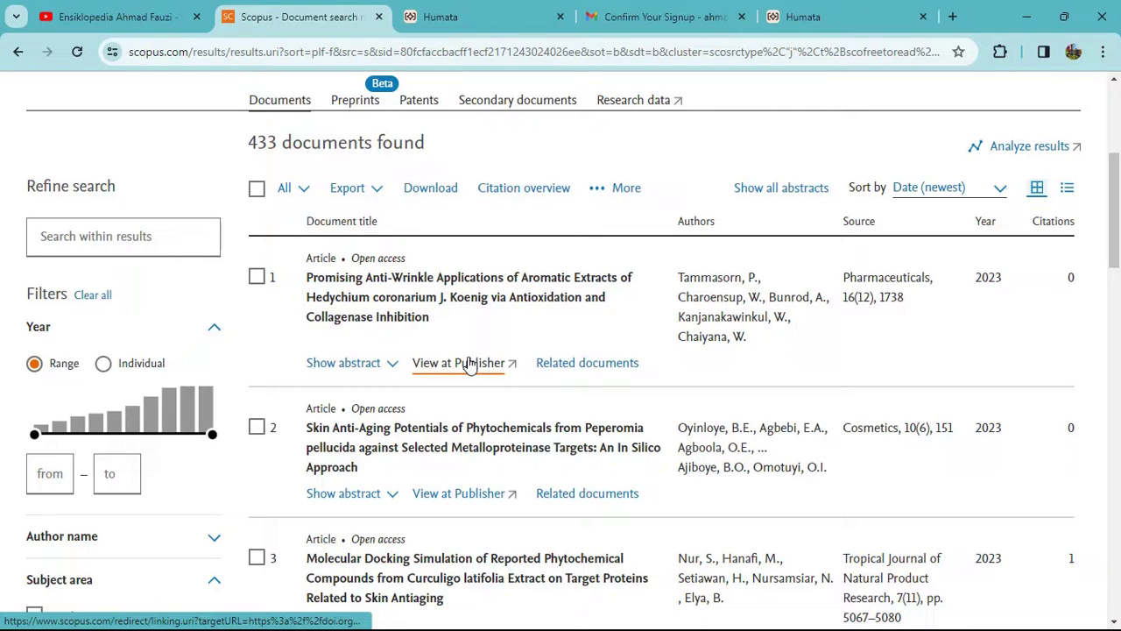
left_click(473, 364)
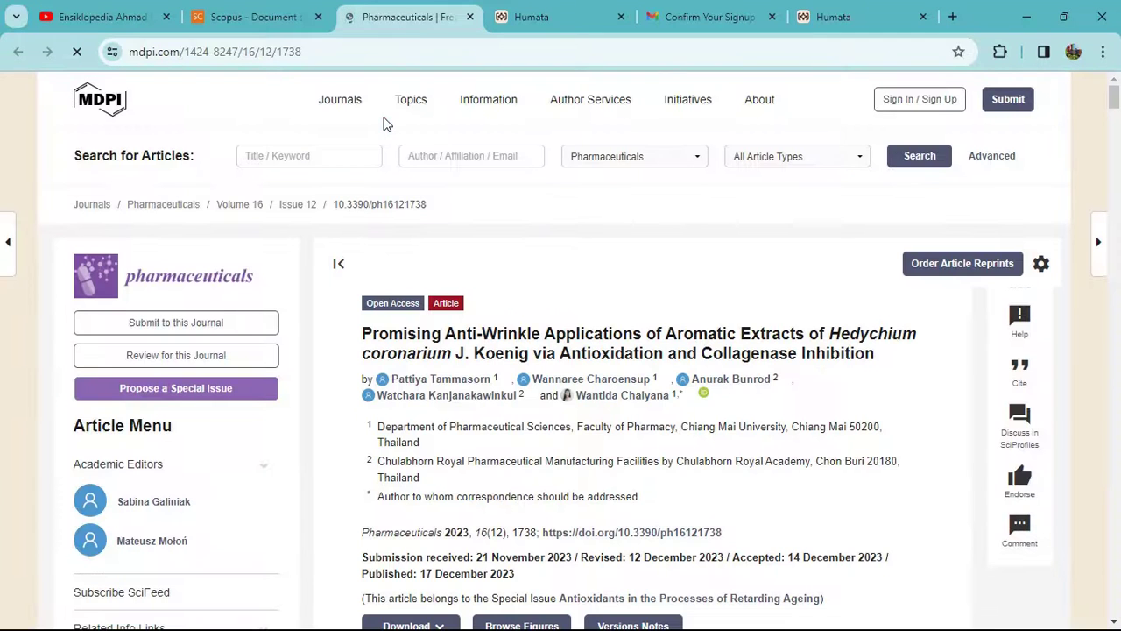
Download the article as pharmaceuticals-16-01738.pdf and confirm the download finished.
scroll(741, 271, "down", 3)
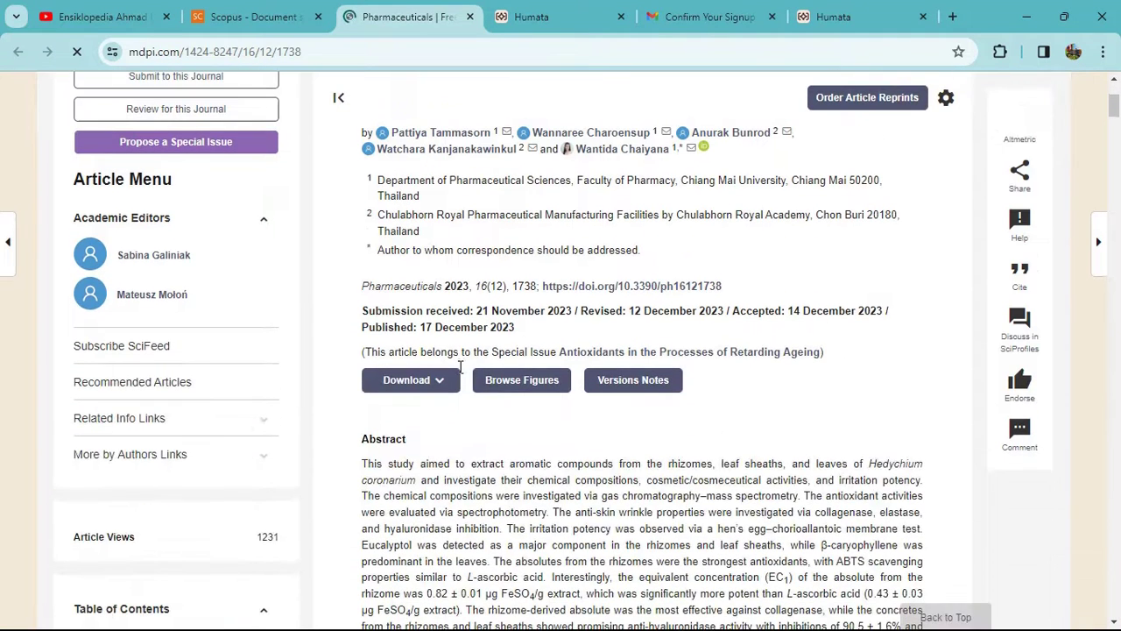
left_click(444, 386)
left_click(434, 410)
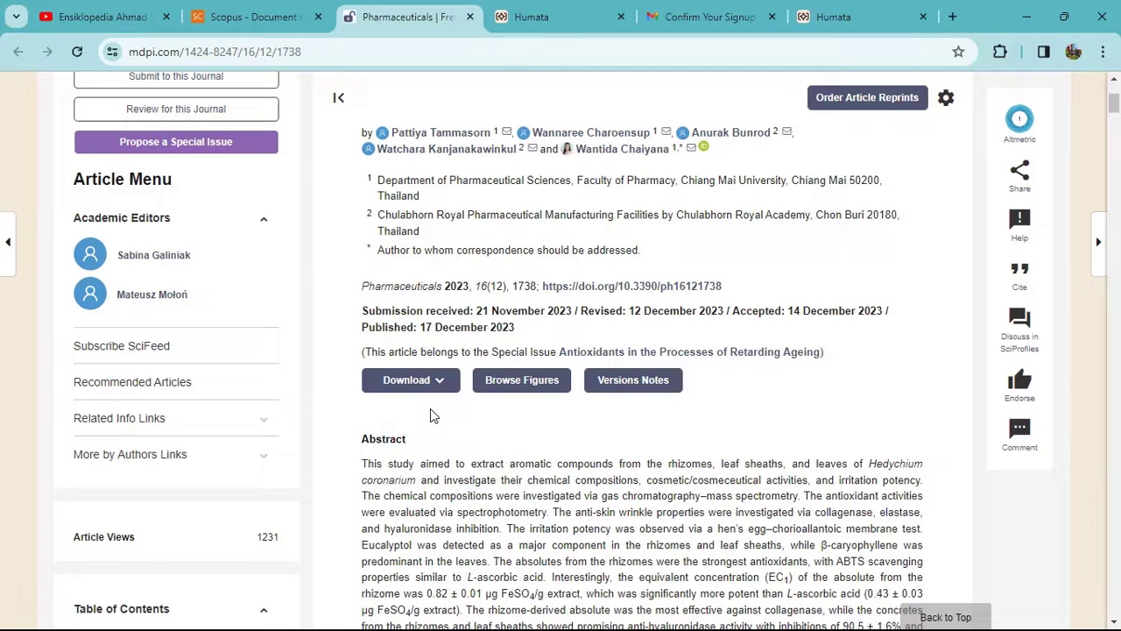
left_click(444, 386)
left_click(413, 408)
mouse_move(574, 150)
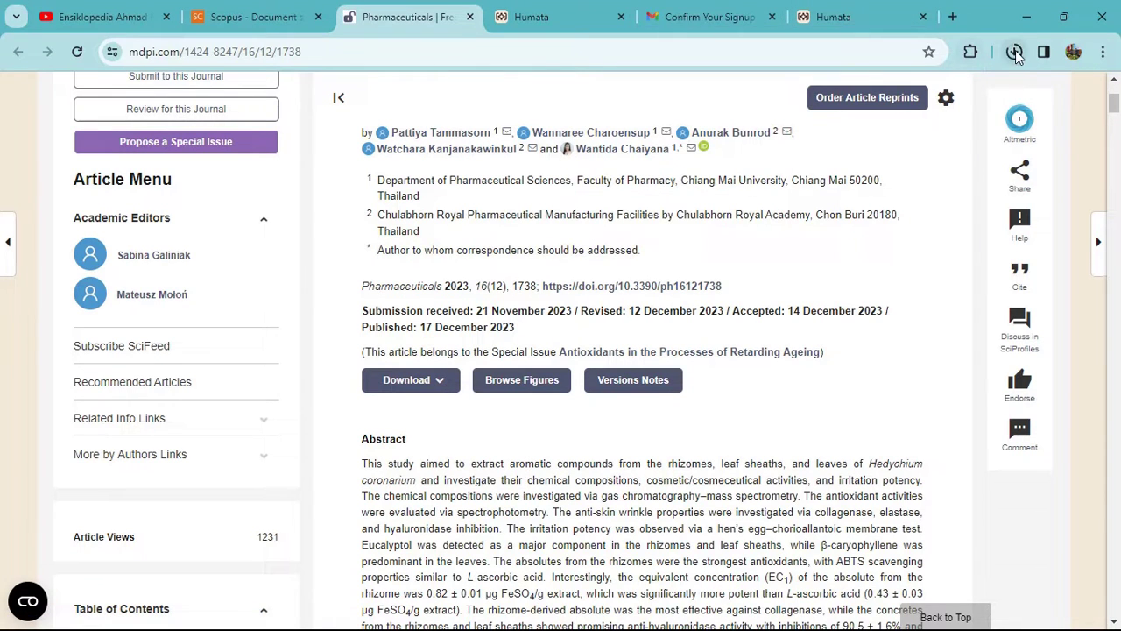
left_click(1014, 52)
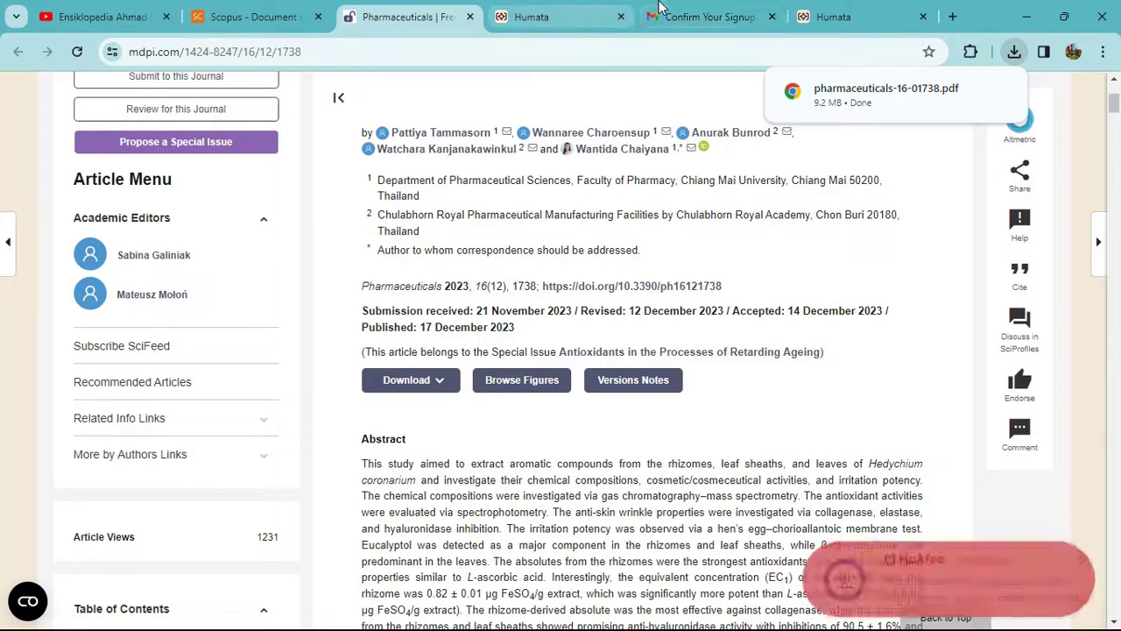
Close the duplicate Humata tab and the signup confirmation email tab.
left_click(561, 16)
left_click(621, 17)
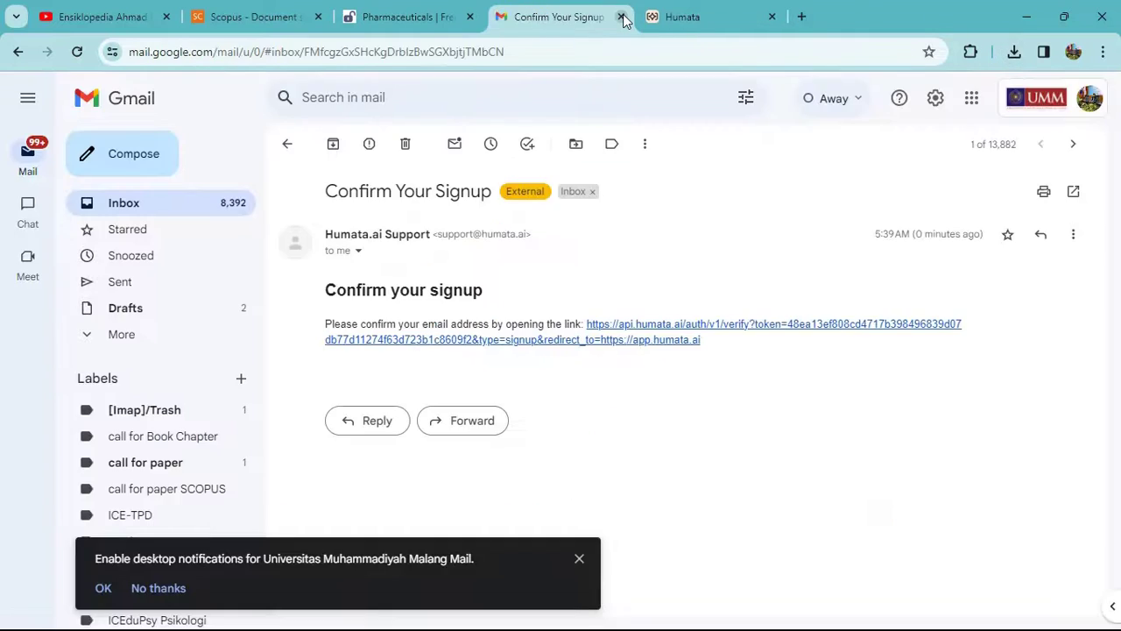
left_click(621, 17)
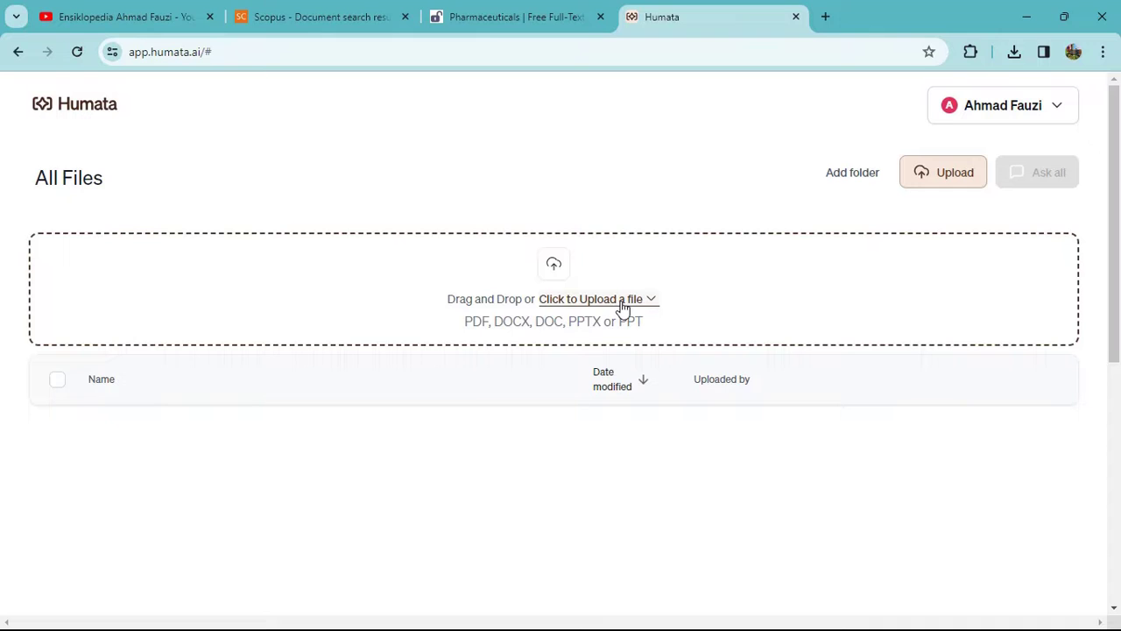
Upload pharmaceuticals-16-01738.pdf from the Downloads folder into Humata.
left_click(621, 302)
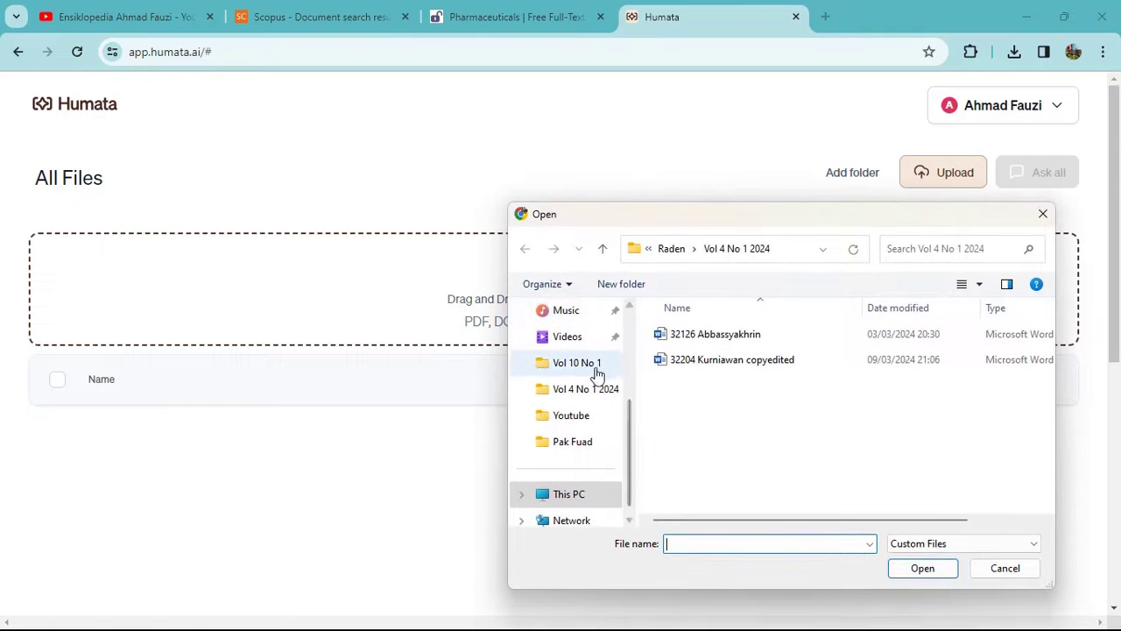
scroll(596, 372, "up", 3)
left_click(572, 362)
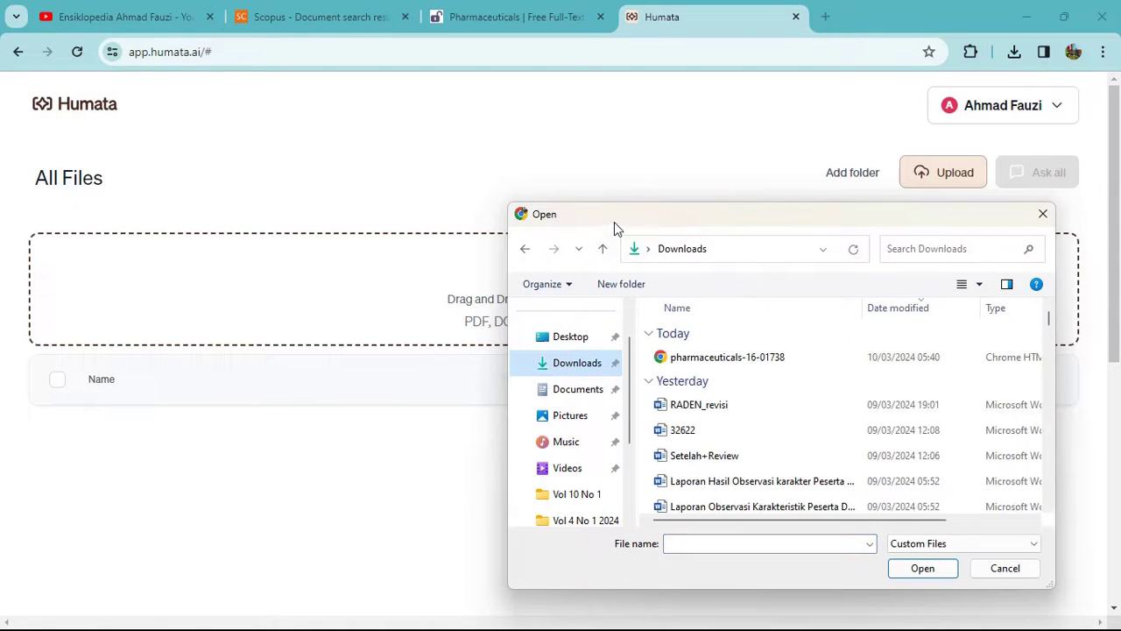
left_click_drag(614, 222, 698, 371)
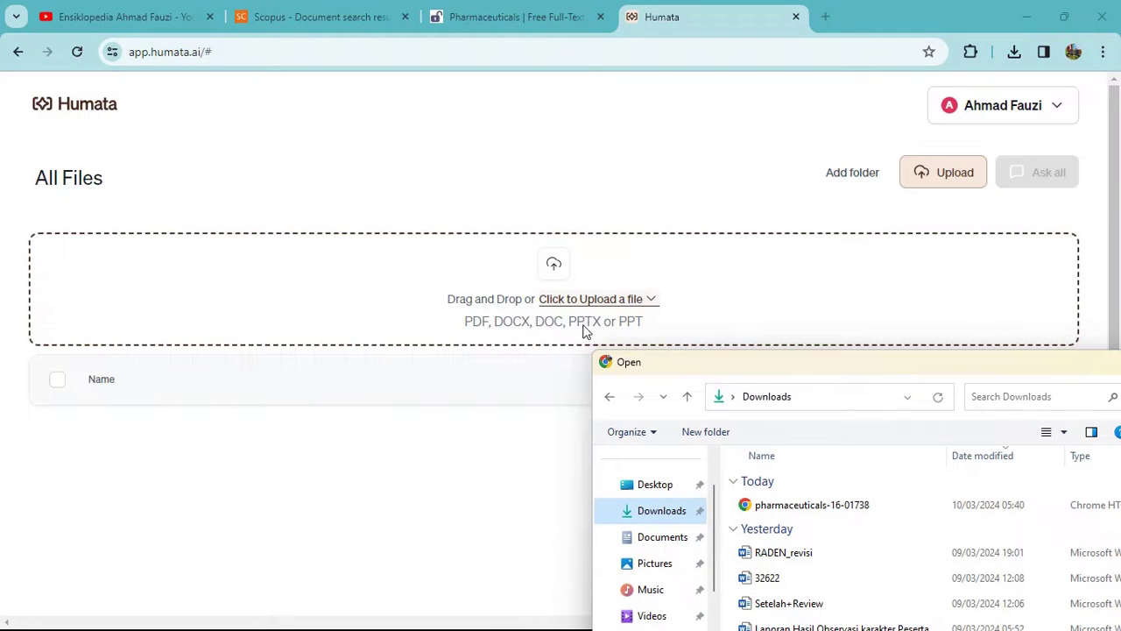
left_click_drag(720, 368, 488, 163)
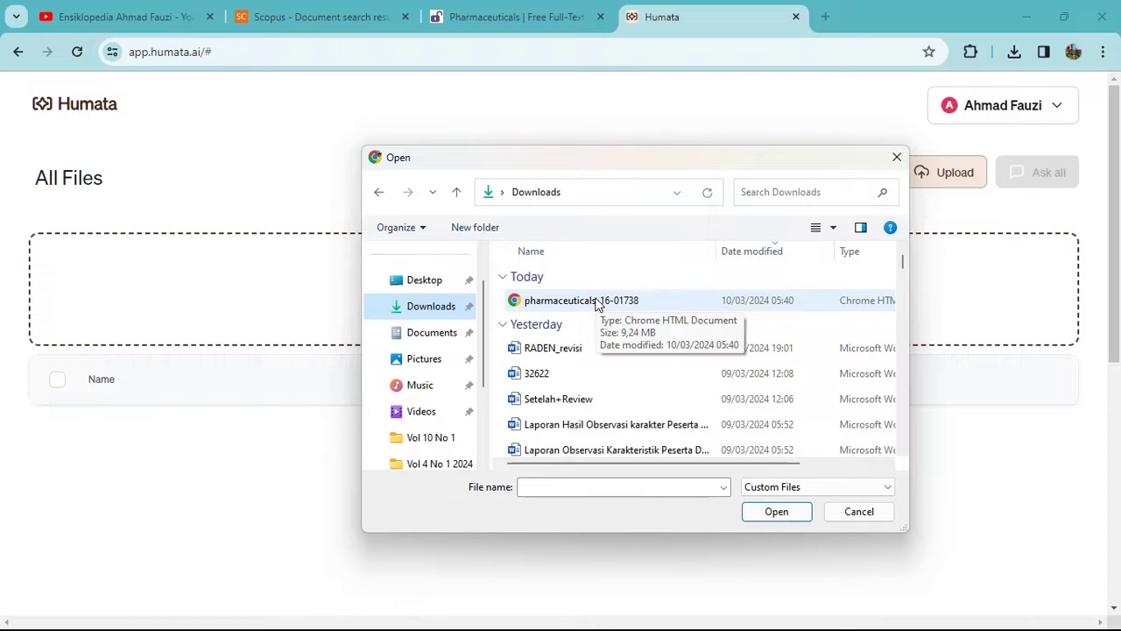
left_click(542, 306)
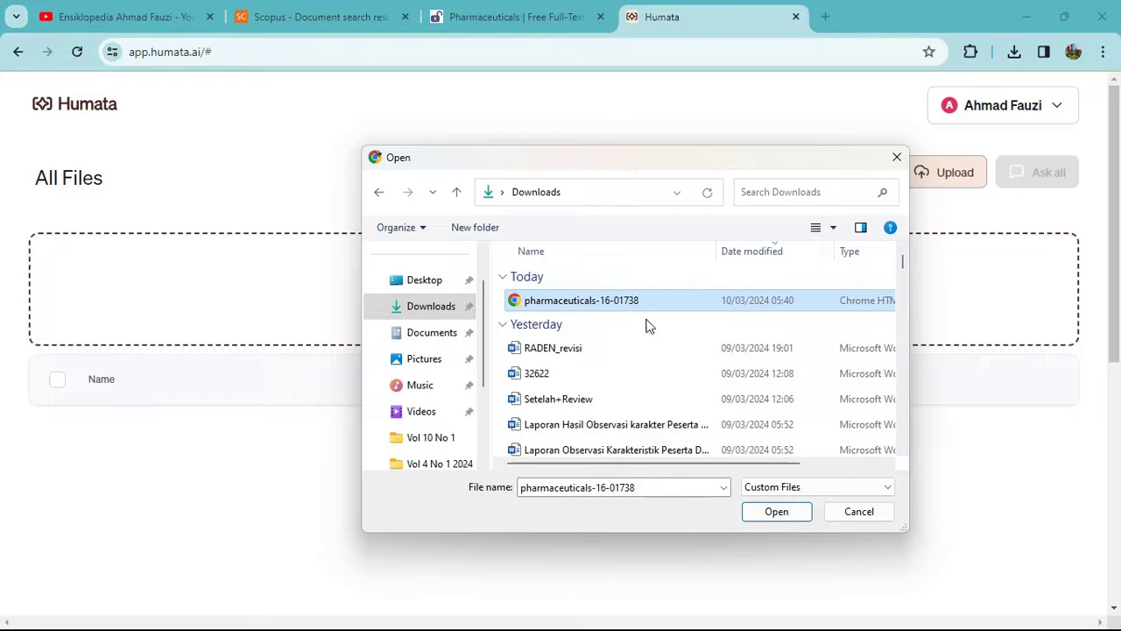
left_click(774, 515)
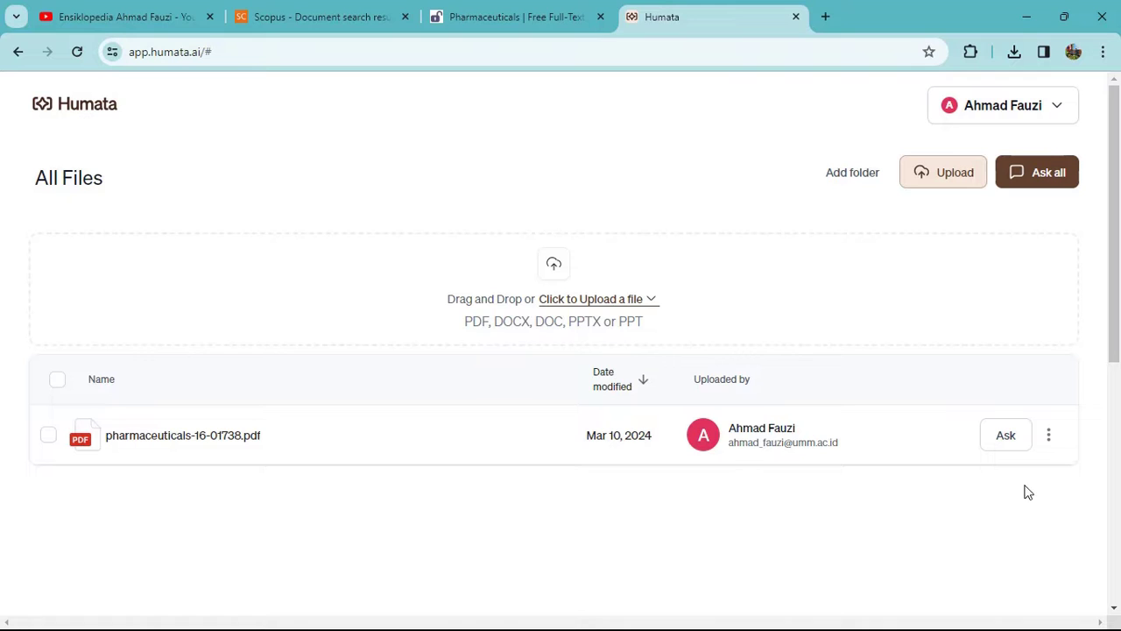
Open pharmaceuticals-16-01738.pdf for asking and scroll through the PDF beside its summary.
left_click(1003, 443)
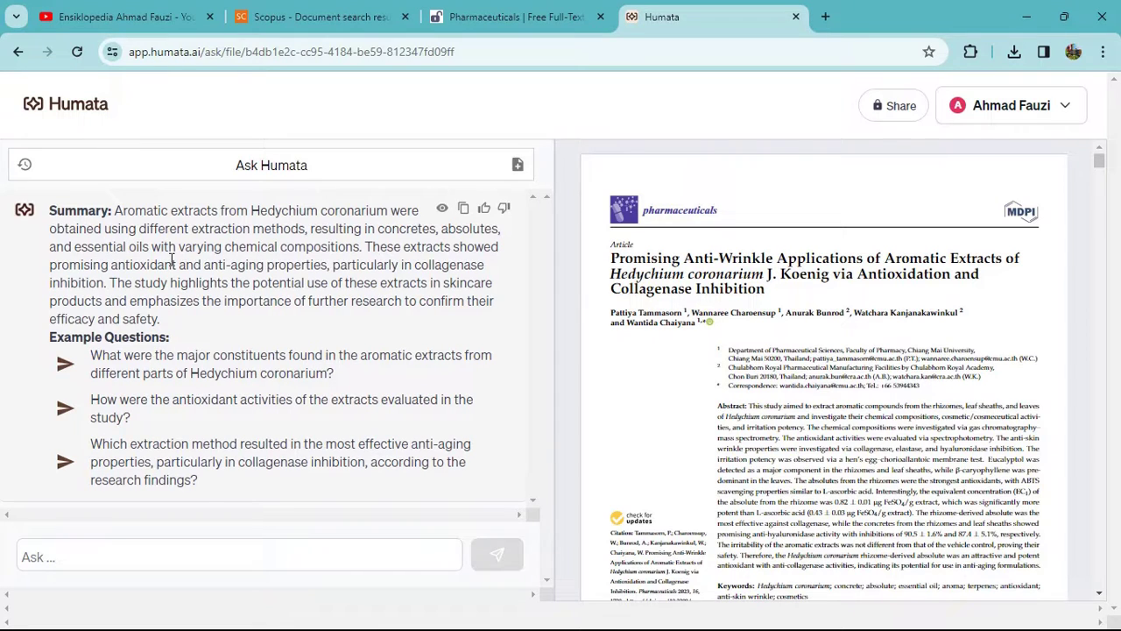
scroll(779, 311, "down", 5)
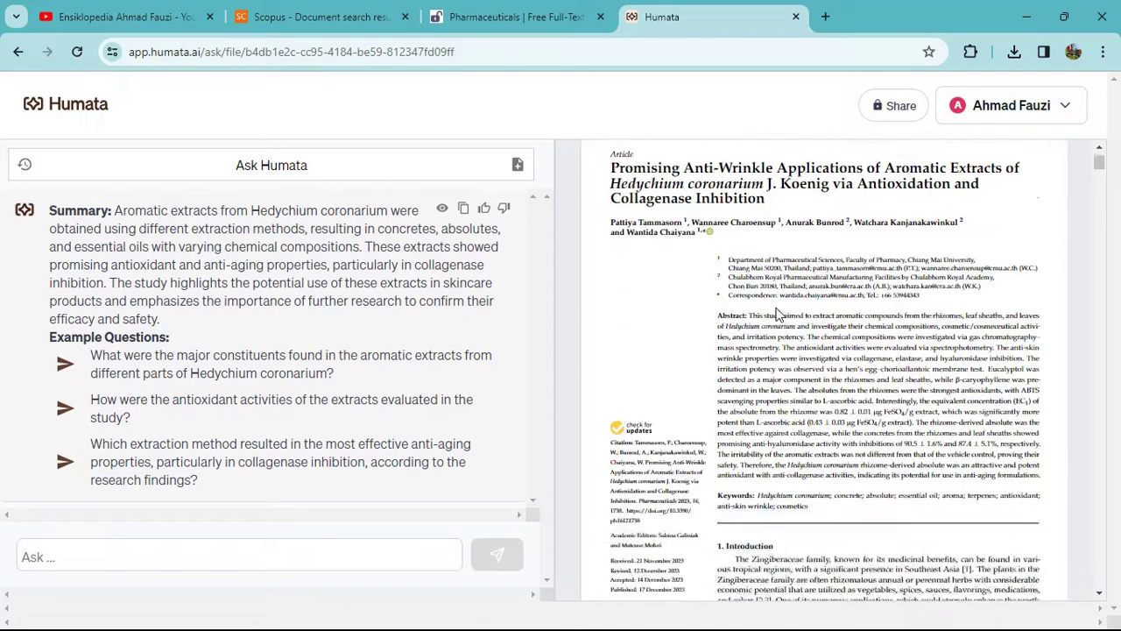
scroll(779, 311, "down", 1)
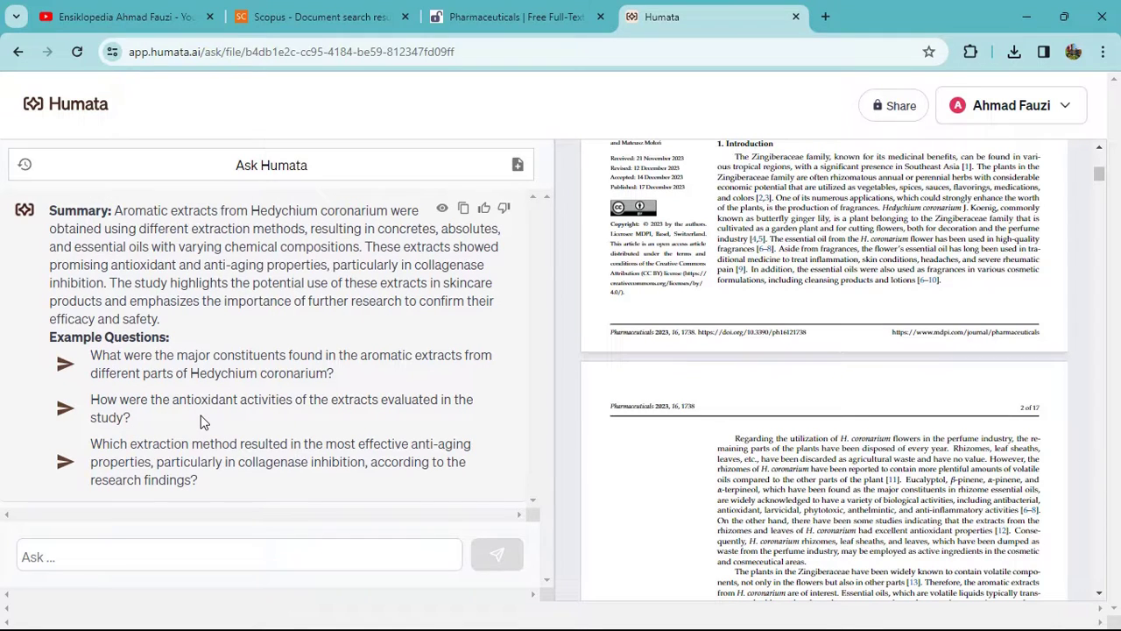
scroll(801, 276, "up", 1)
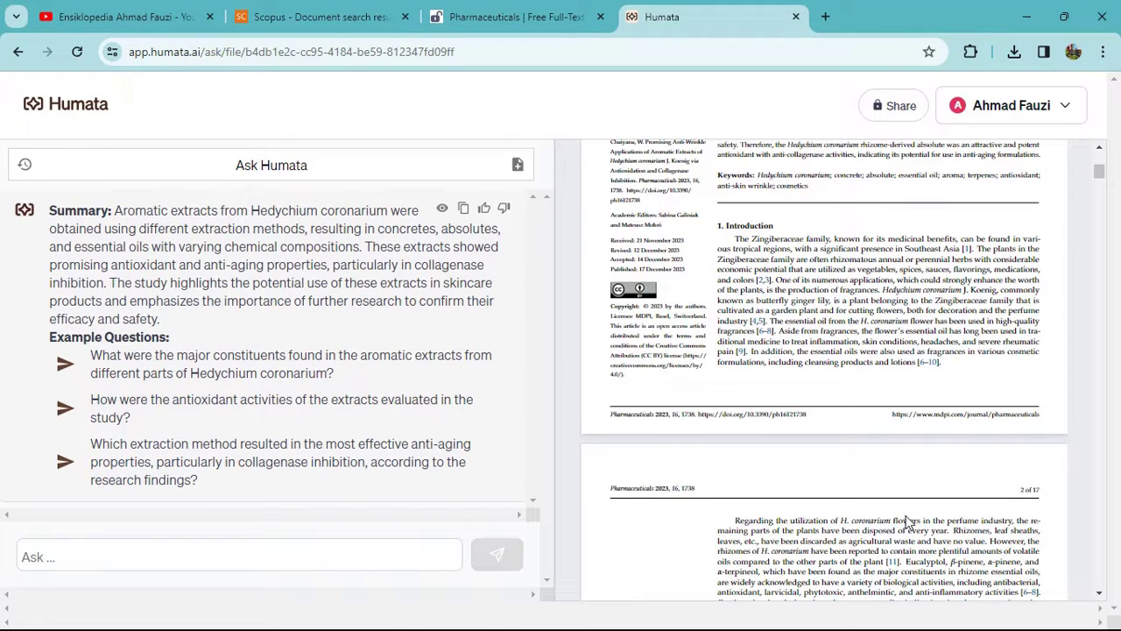
scroll(854, 300, "up", 5)
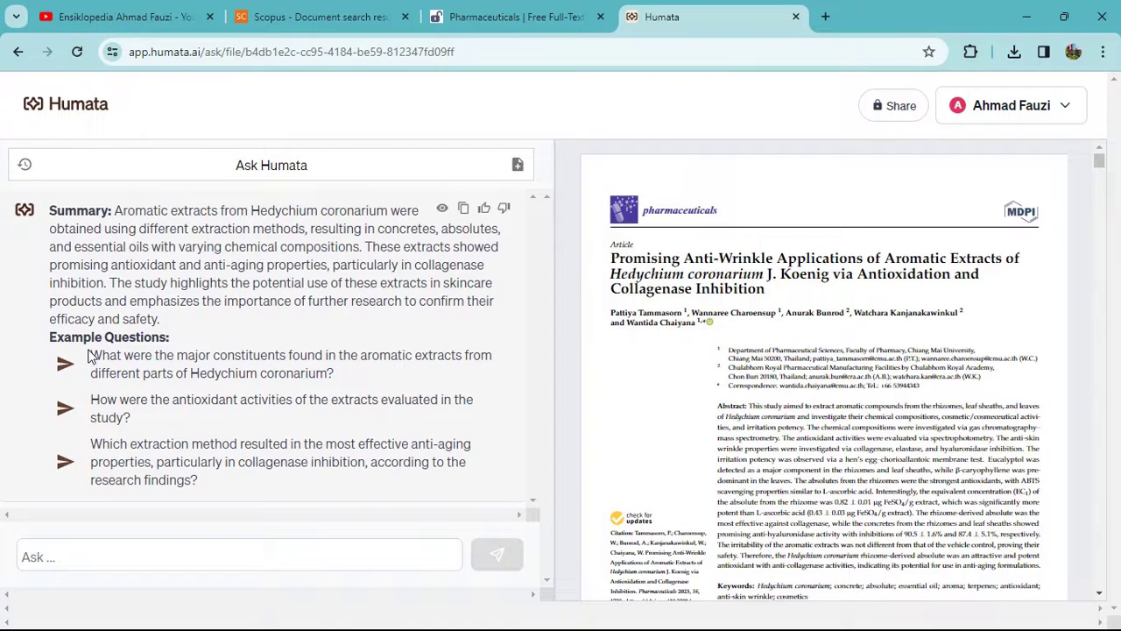
Ask the first example question on major constituents of the extracts and read the page 4–5 cited answer.
left_click_drag(91, 355, 343, 375)
key("ctrl+c")
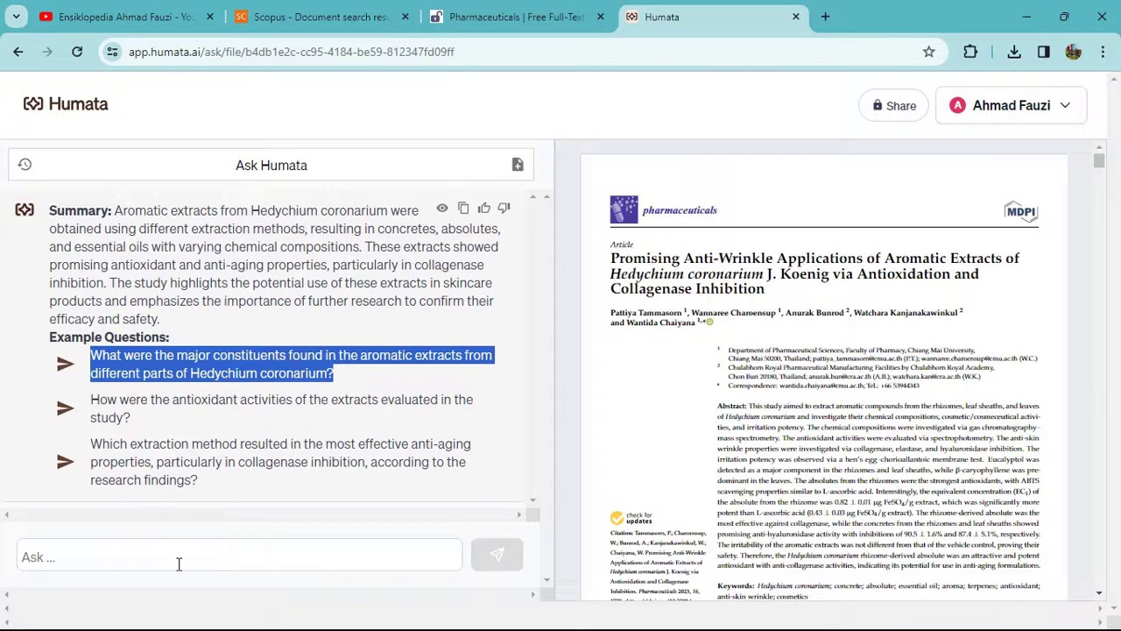
left_click(179, 564)
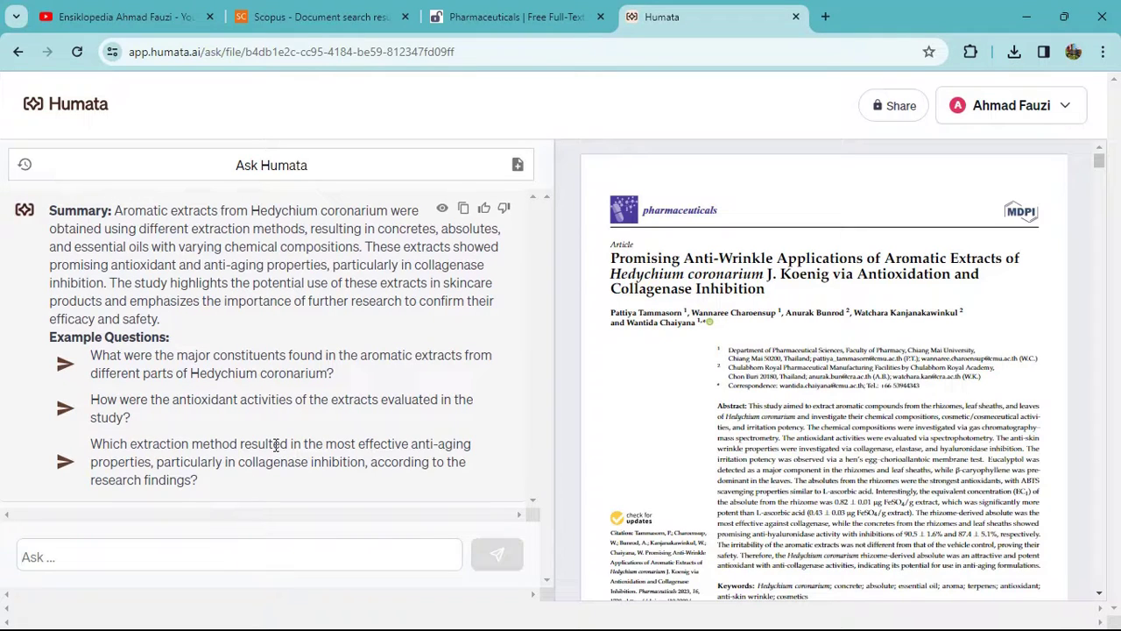
key("ctrl+v")
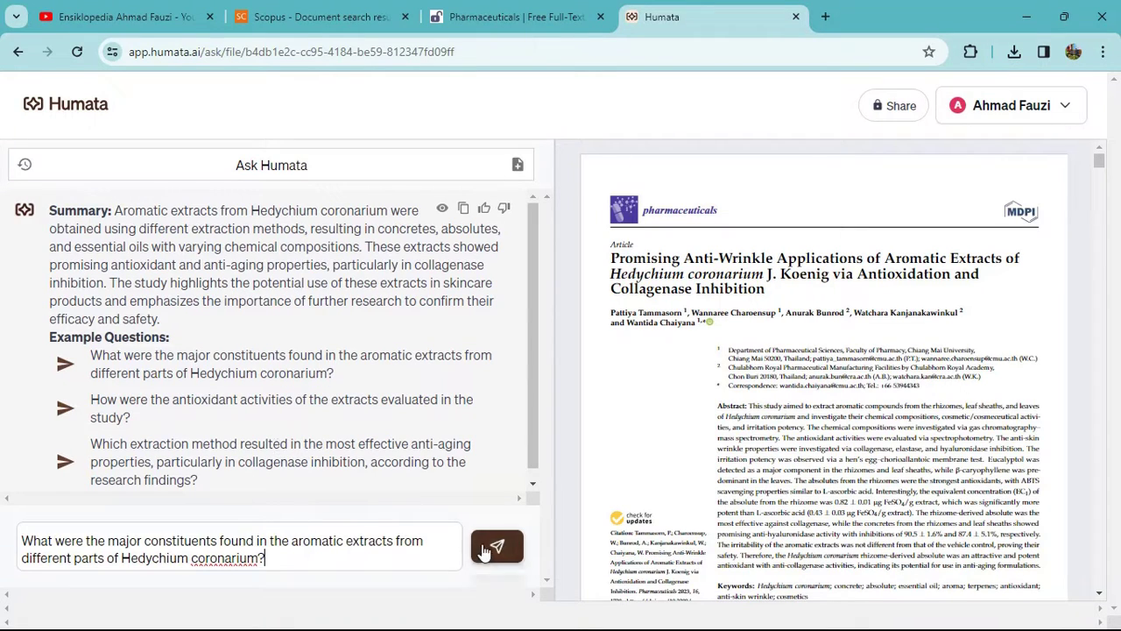
left_click(494, 550)
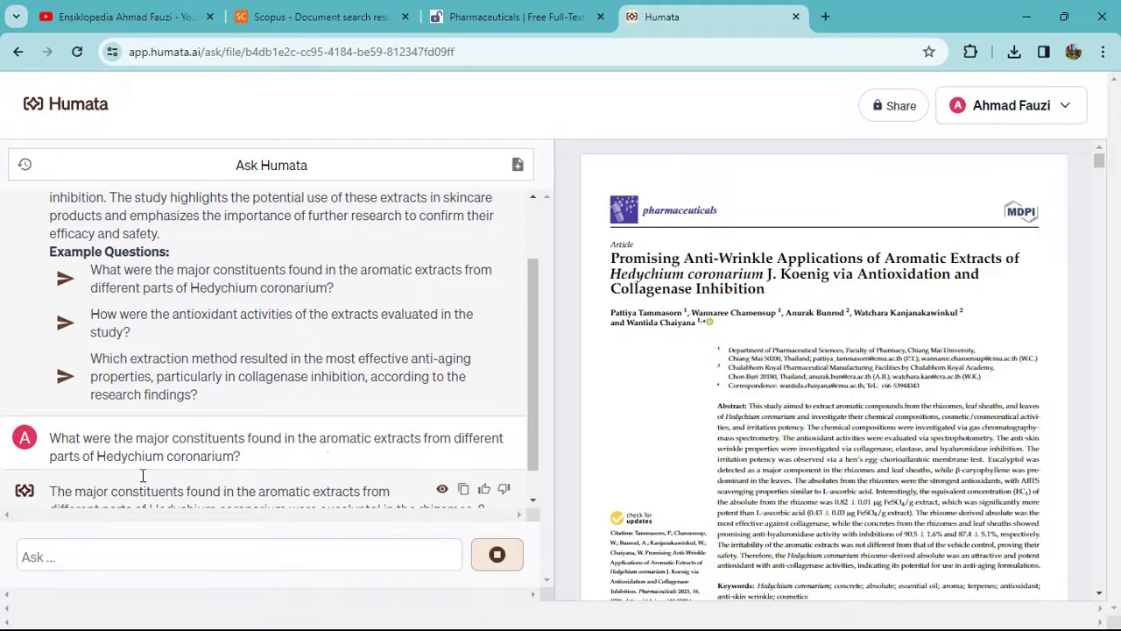
scroll(819, 367, "down", 10)
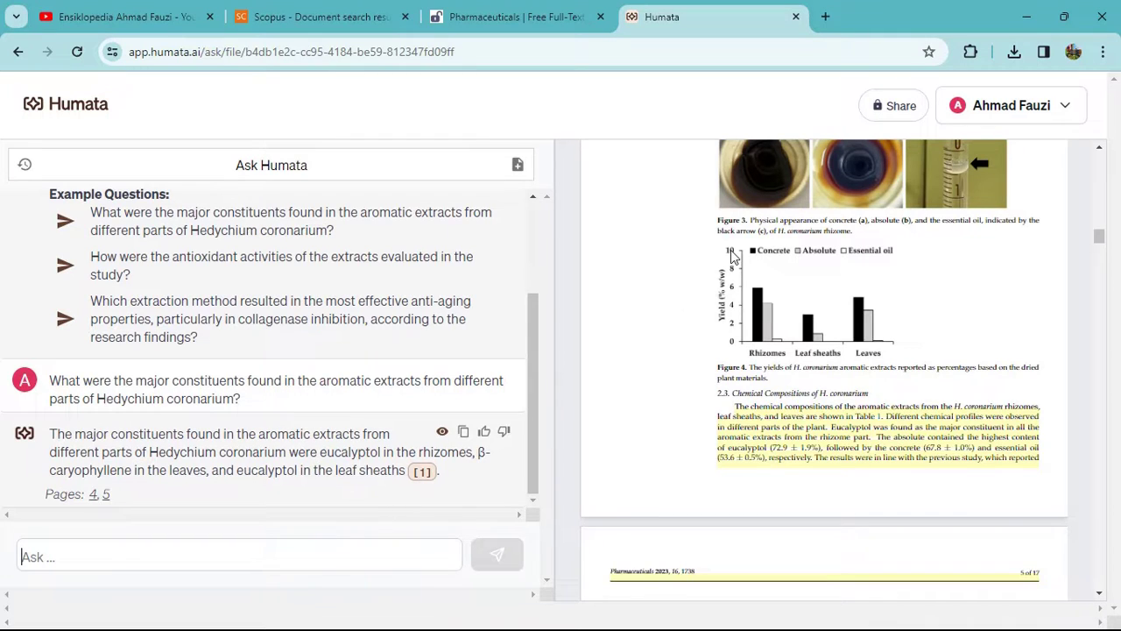
Ask 'tolong jelaskan alur metode yang digunakan oleh peneliti di publikasi tersebut?' and view citations [3] and [6].
type("tolong jelaskan ")
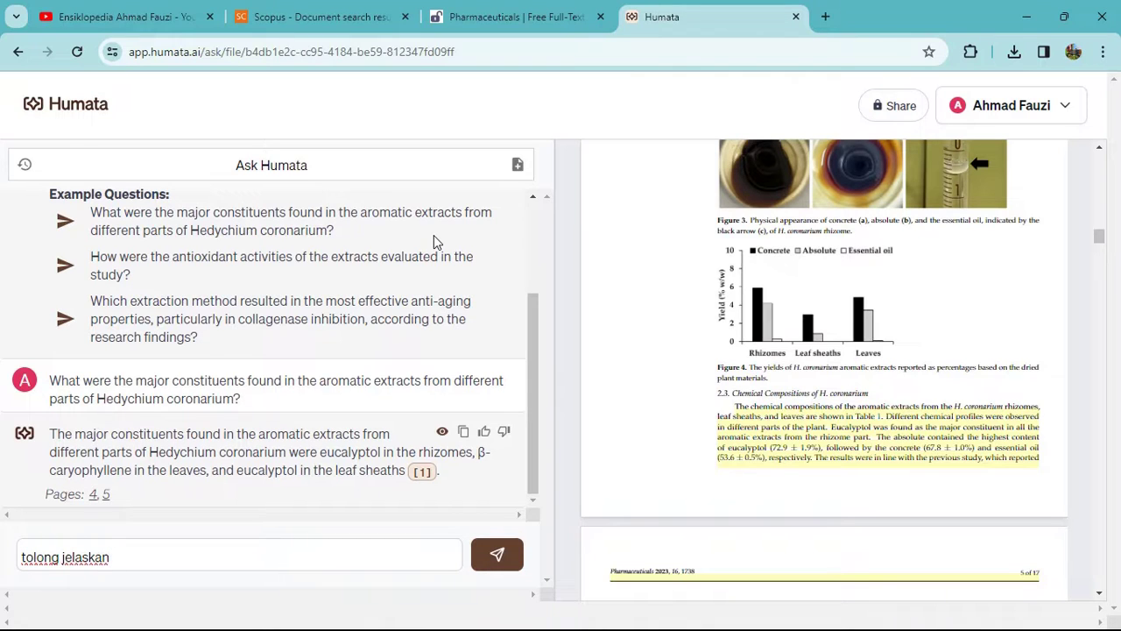
type("alur metode yang digunakan ole")
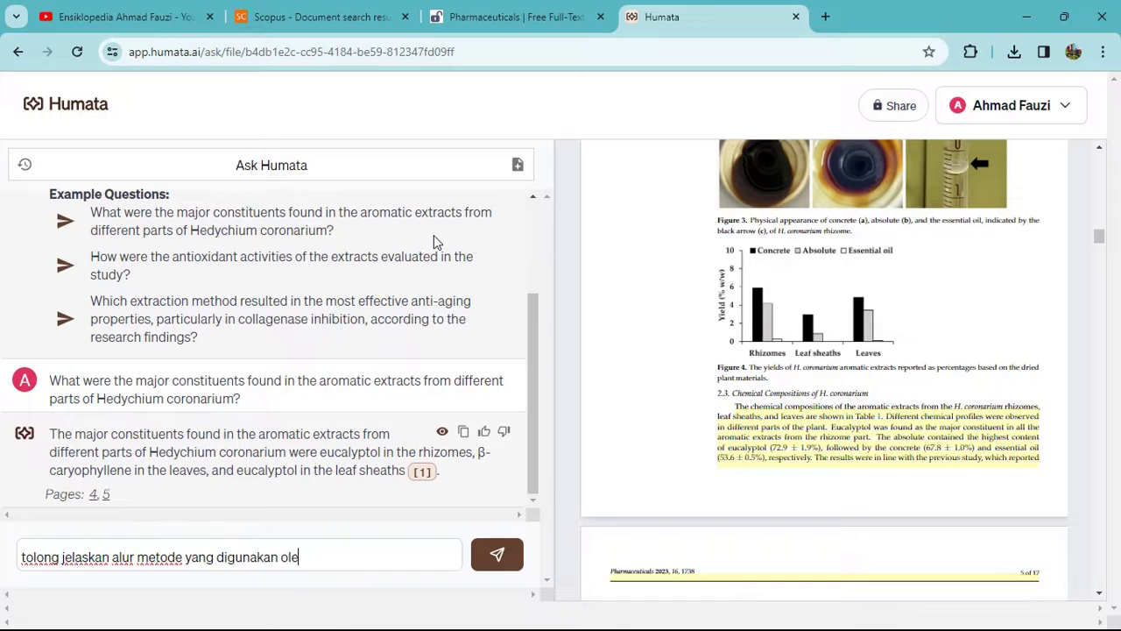
type("h peneliti di pub")
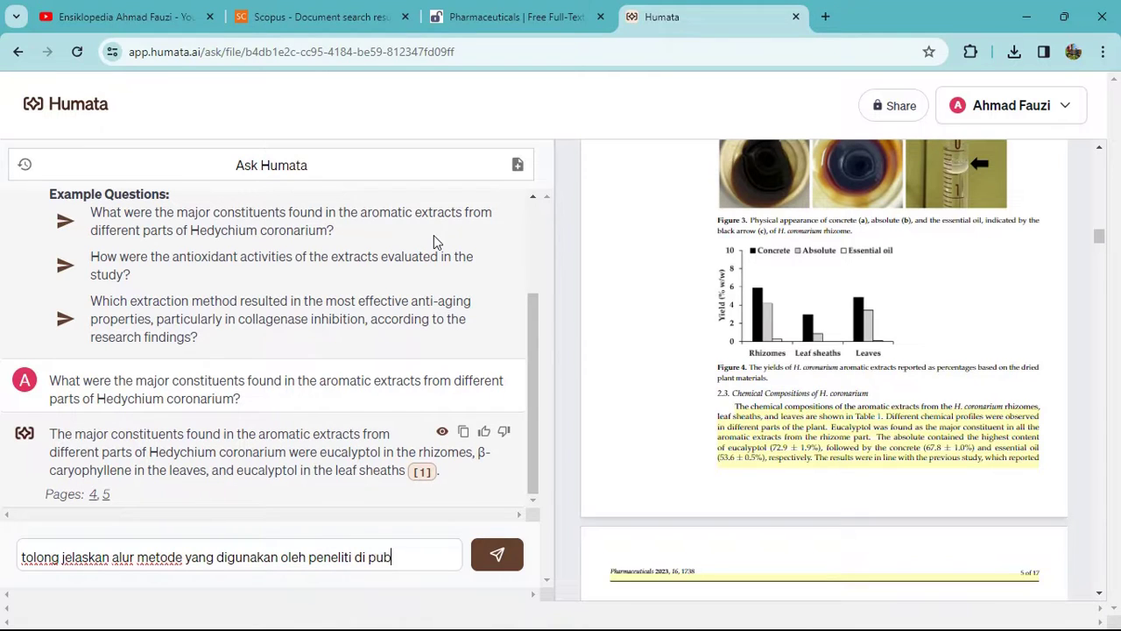
type("likasi tersebut?")
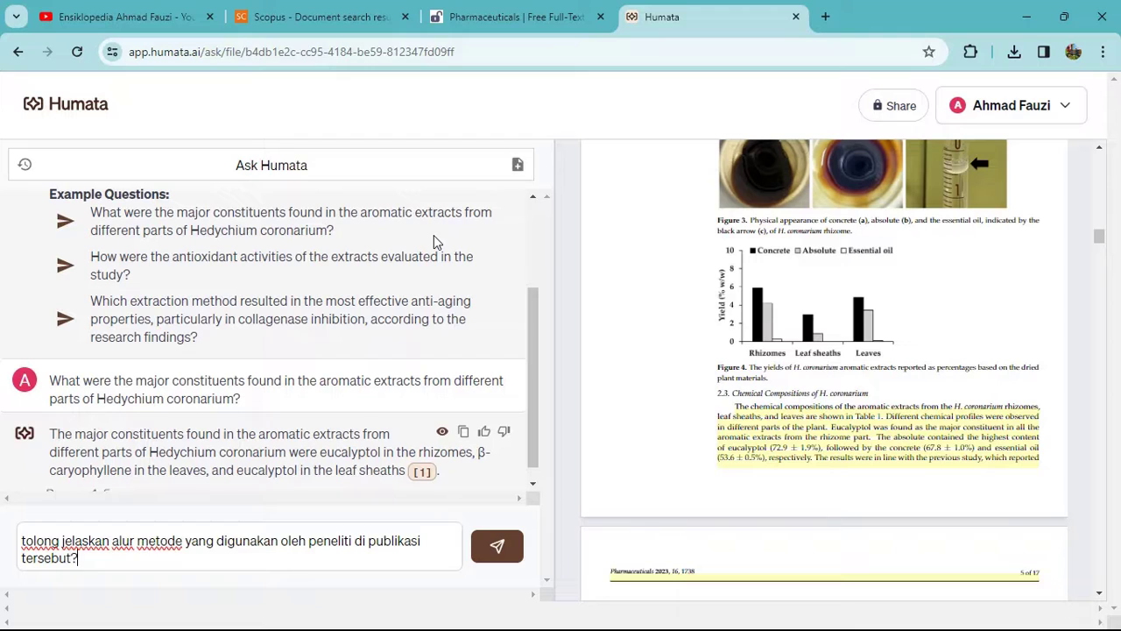
key("Return")
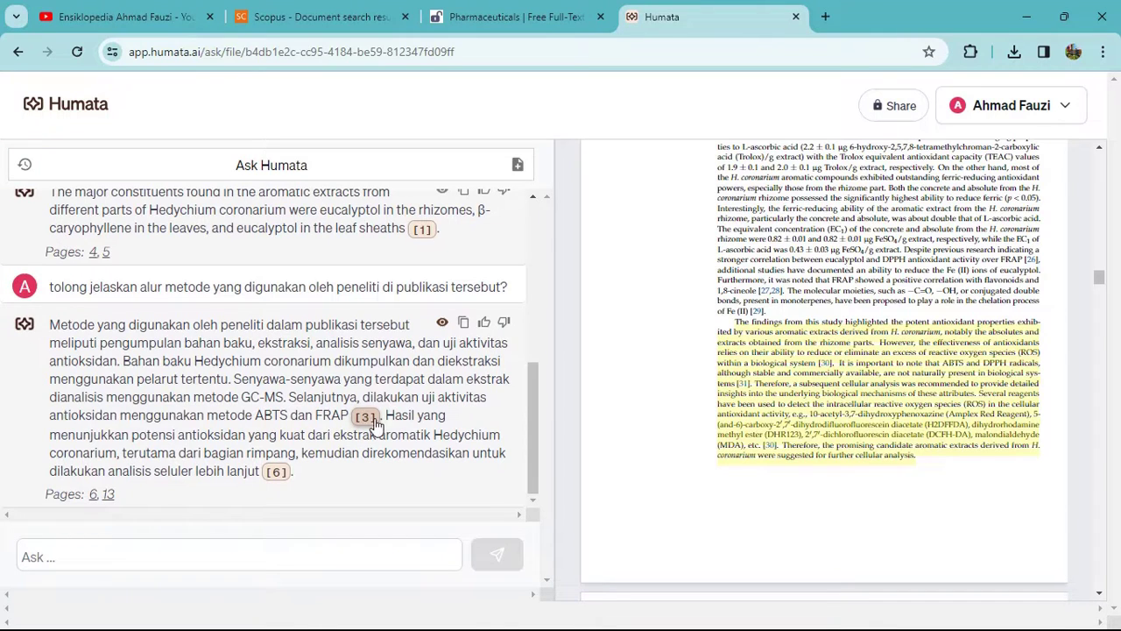
left_click(366, 417)
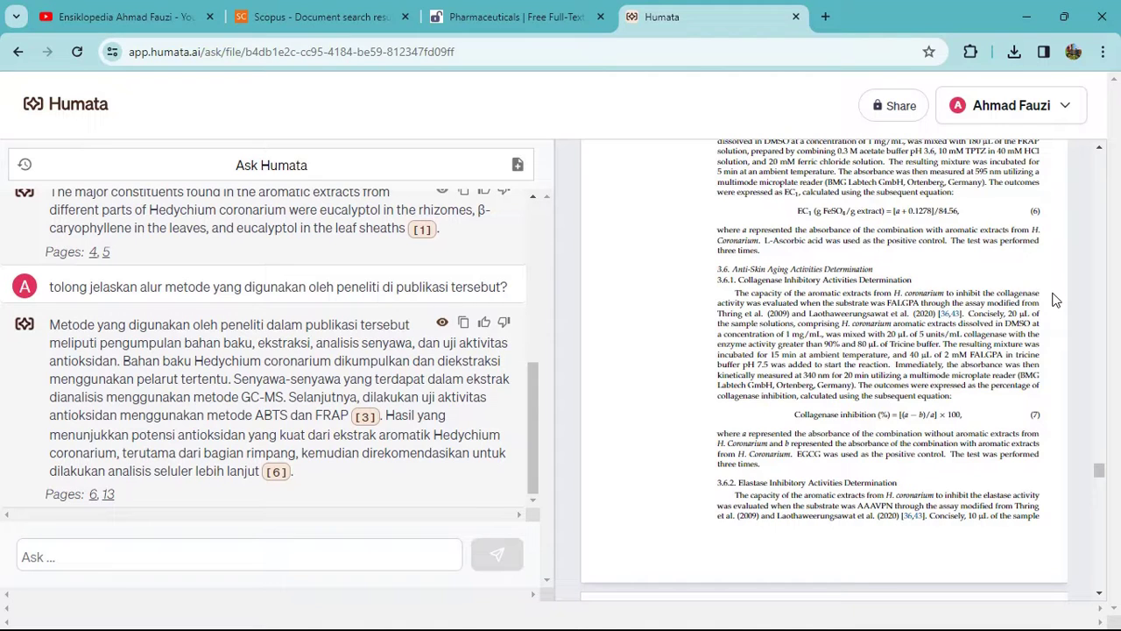
left_click(283, 477)
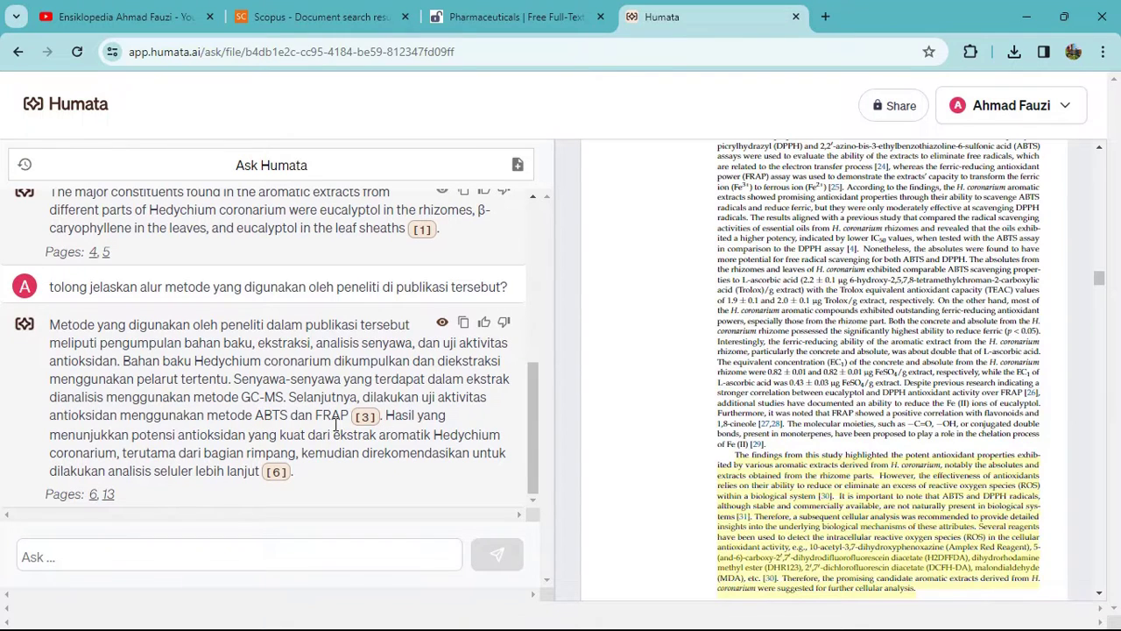
scroll(848, 408, "up", 2)
scroll(847, 409, "down", 1)
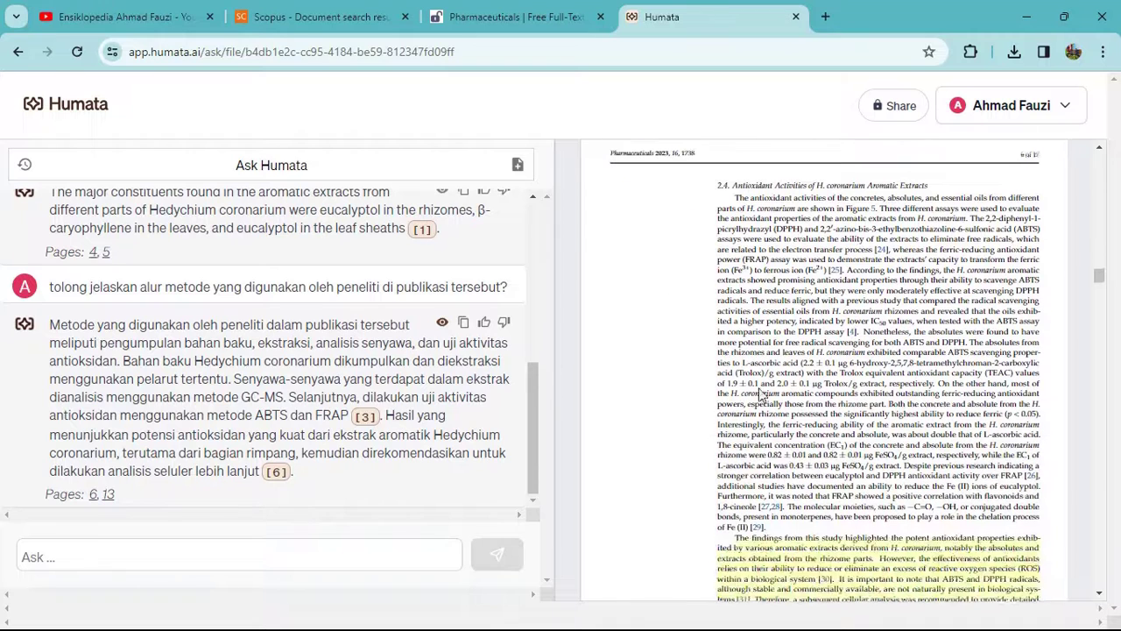
Check the answer's method and results sentences against citations [3] and [6], then begin asking about main findings and variables.
left_click_drag(50, 324, 348, 417)
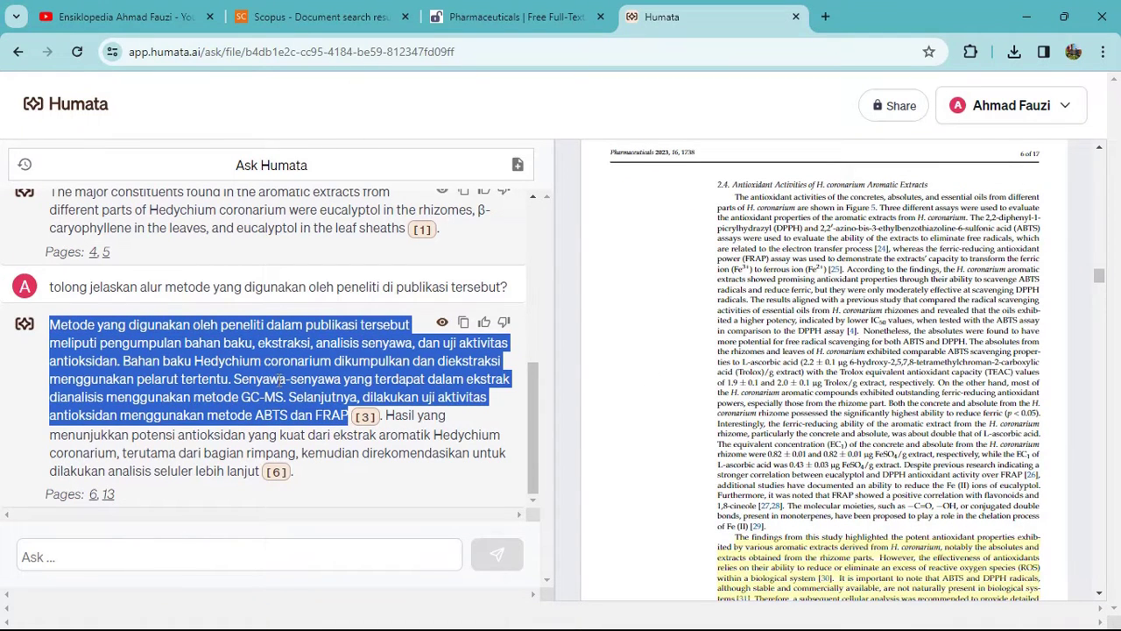
left_click(366, 418)
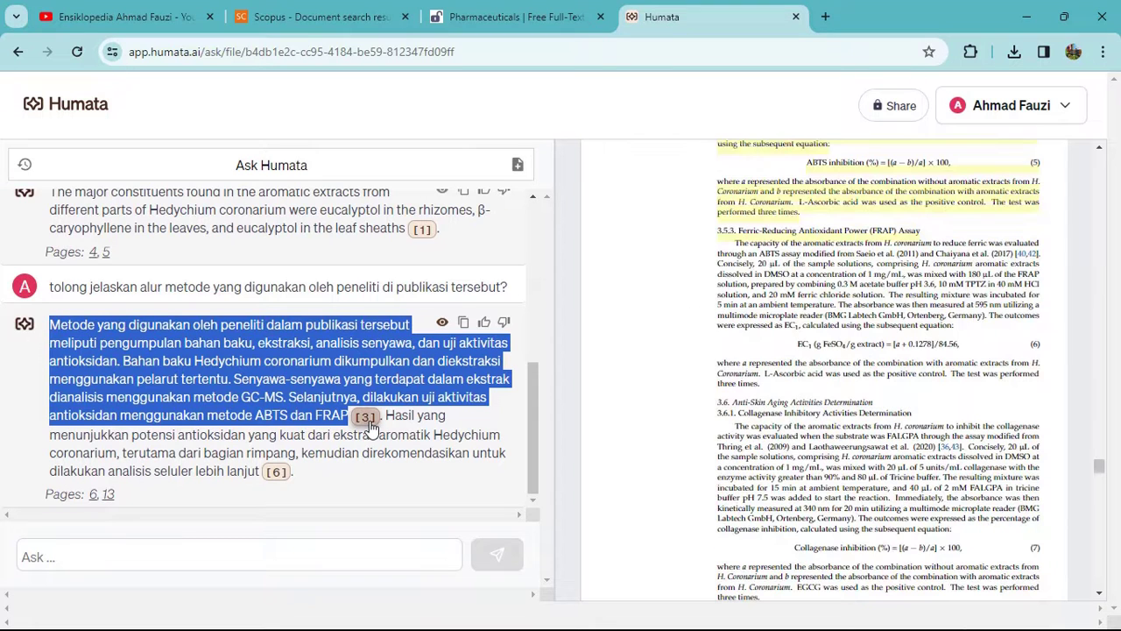
left_click_drag(386, 416, 269, 481)
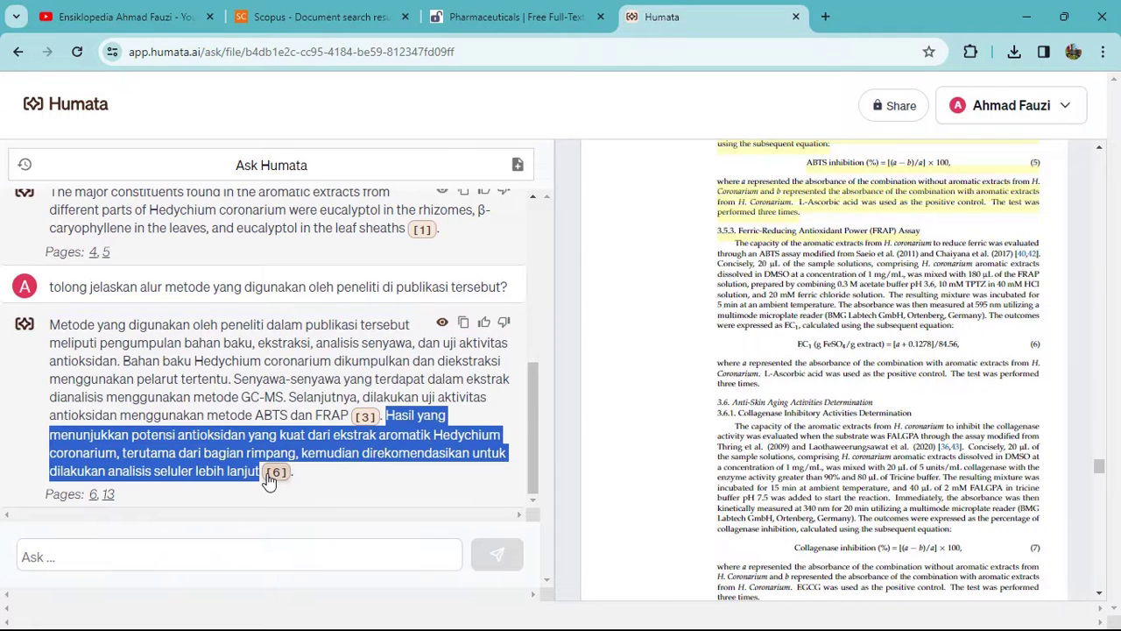
left_click(273, 474)
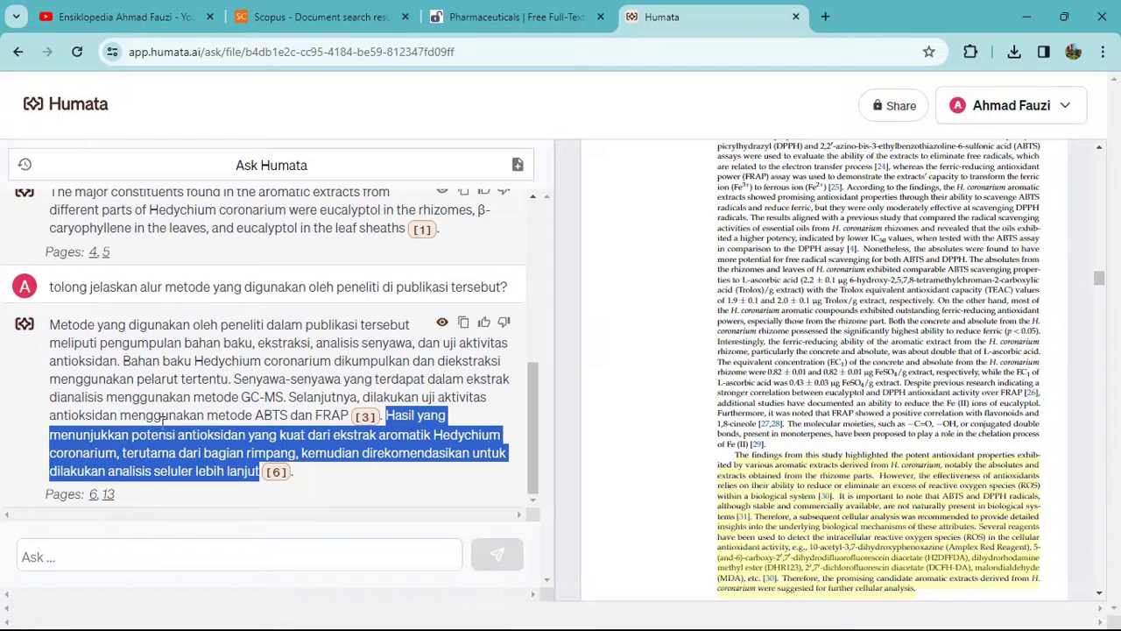
left_click(138, 553)
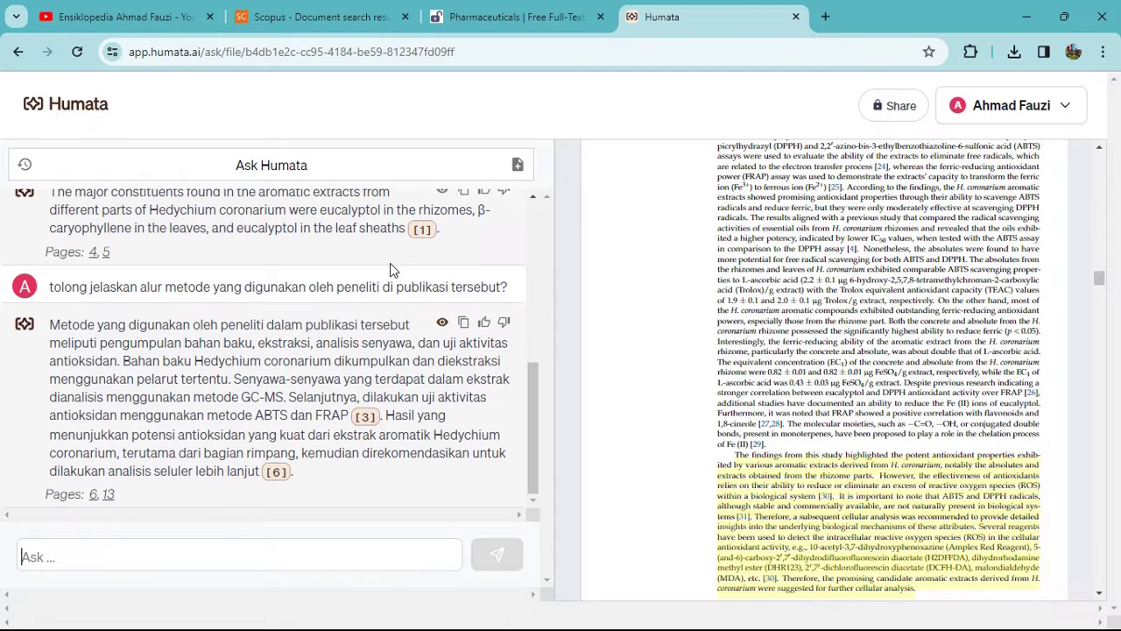
type("tolon")
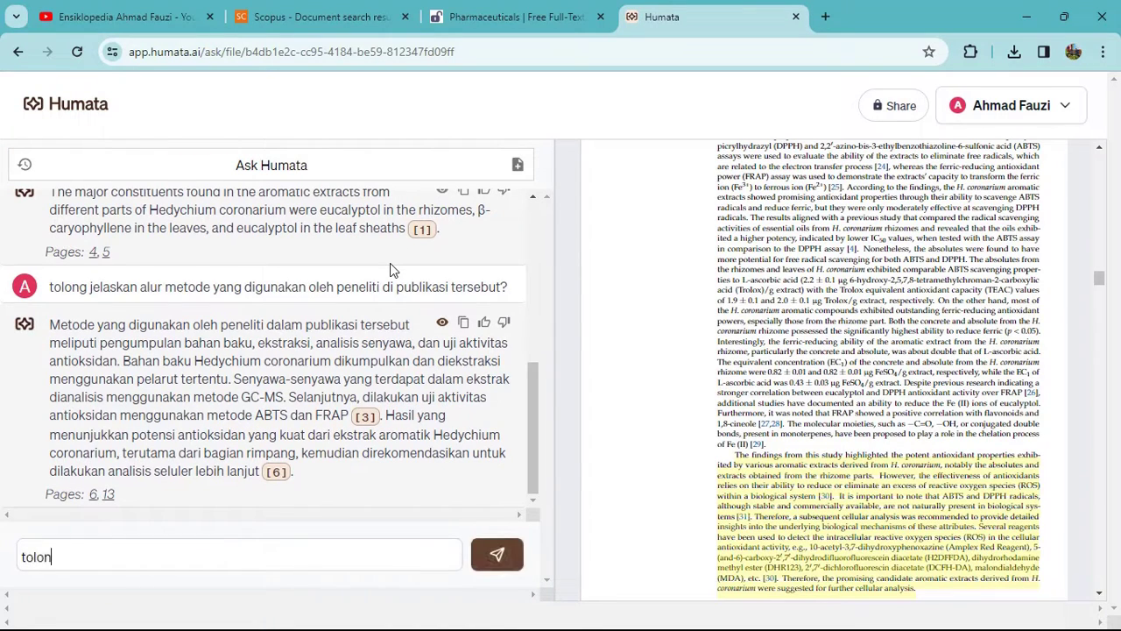
type("g jelaskan temua")
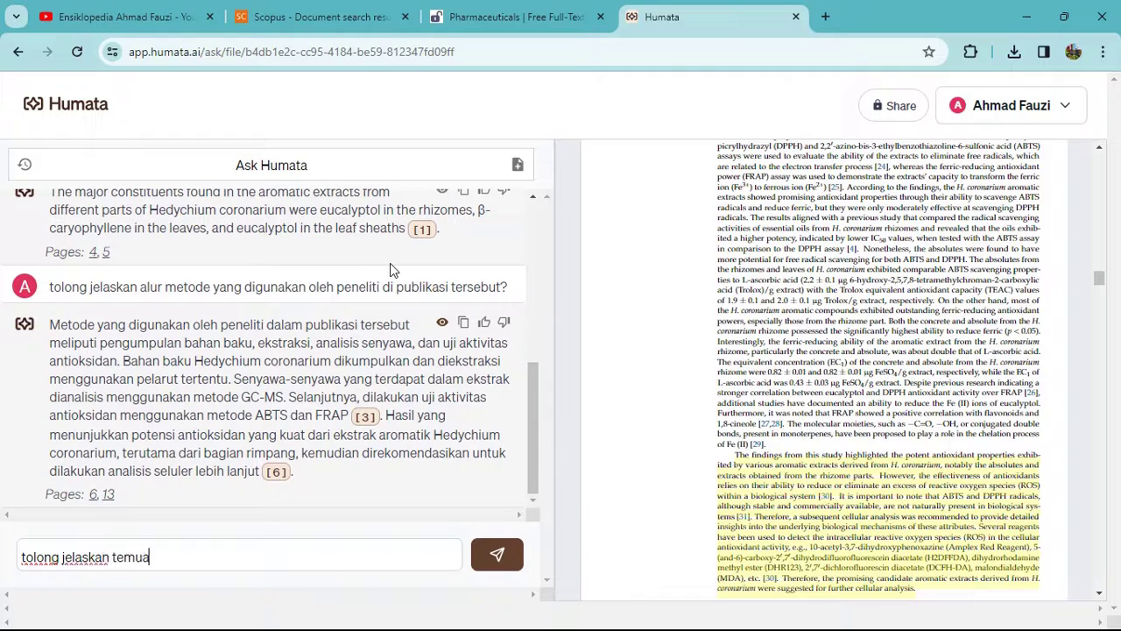
type("n utama dari p")
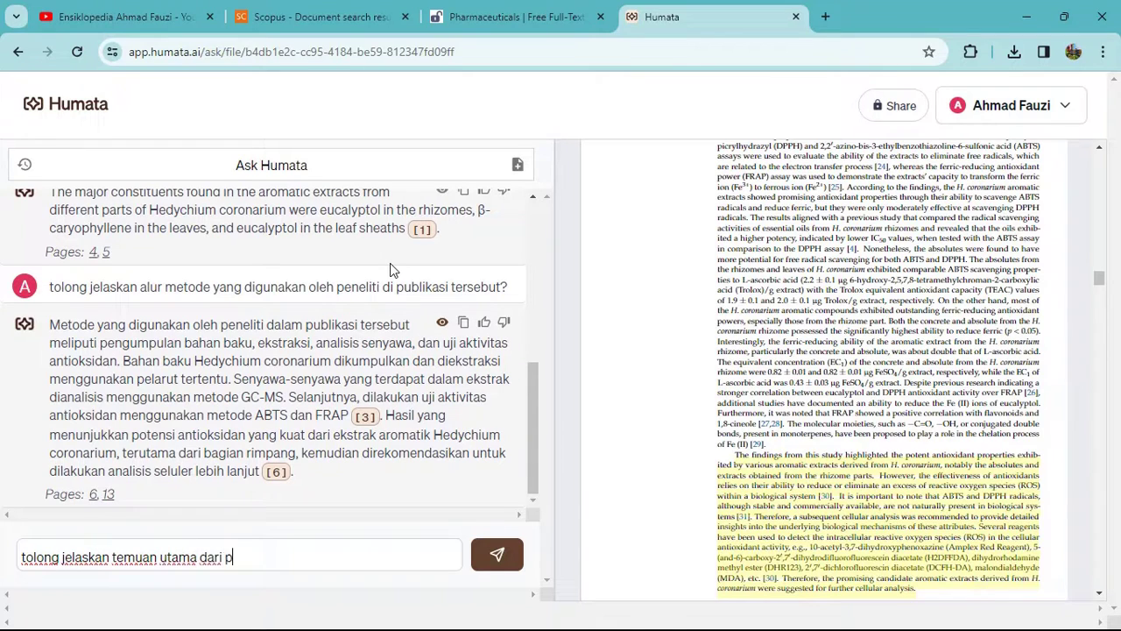
type("ublikasi ilmiah")
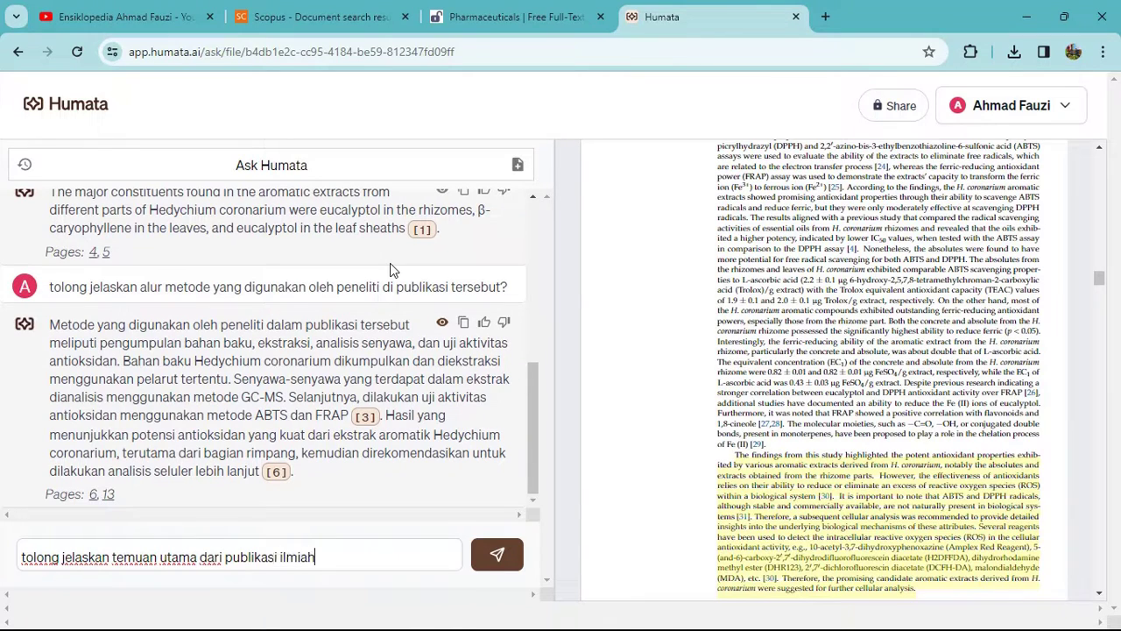
type(" ini serta variabel b")
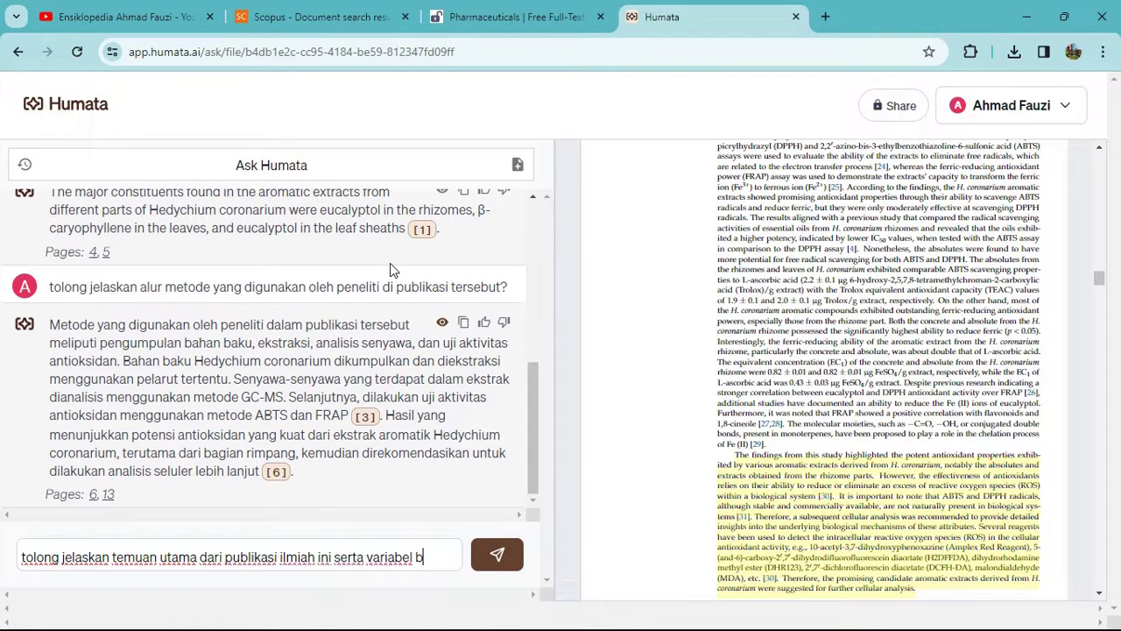
type("ebas atau perlak")
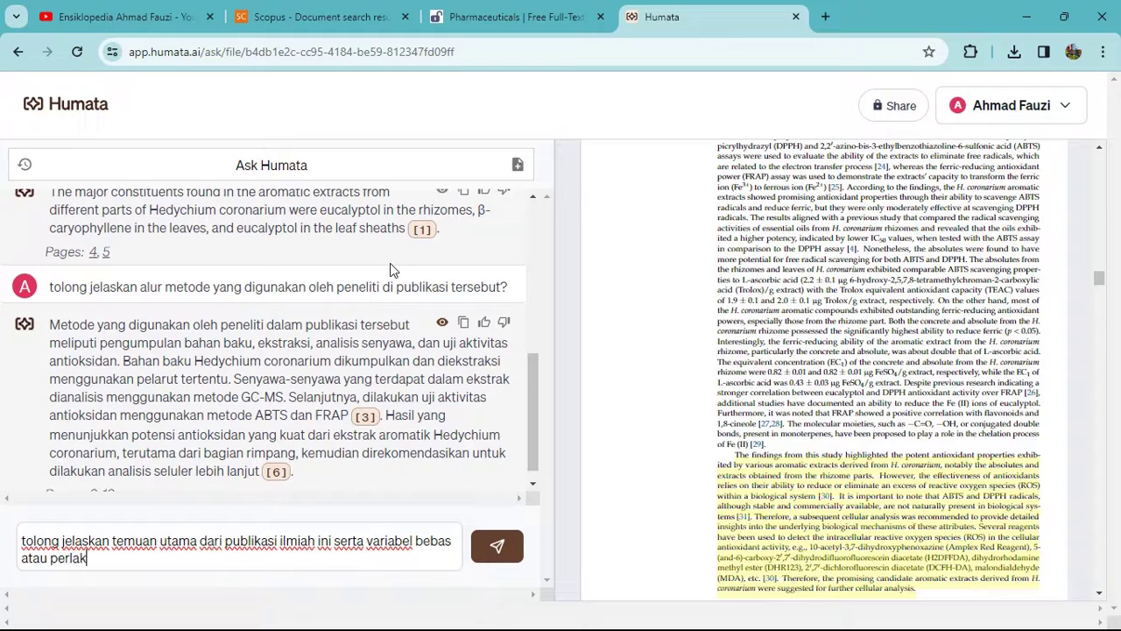
type("uan yang diteliti ole")
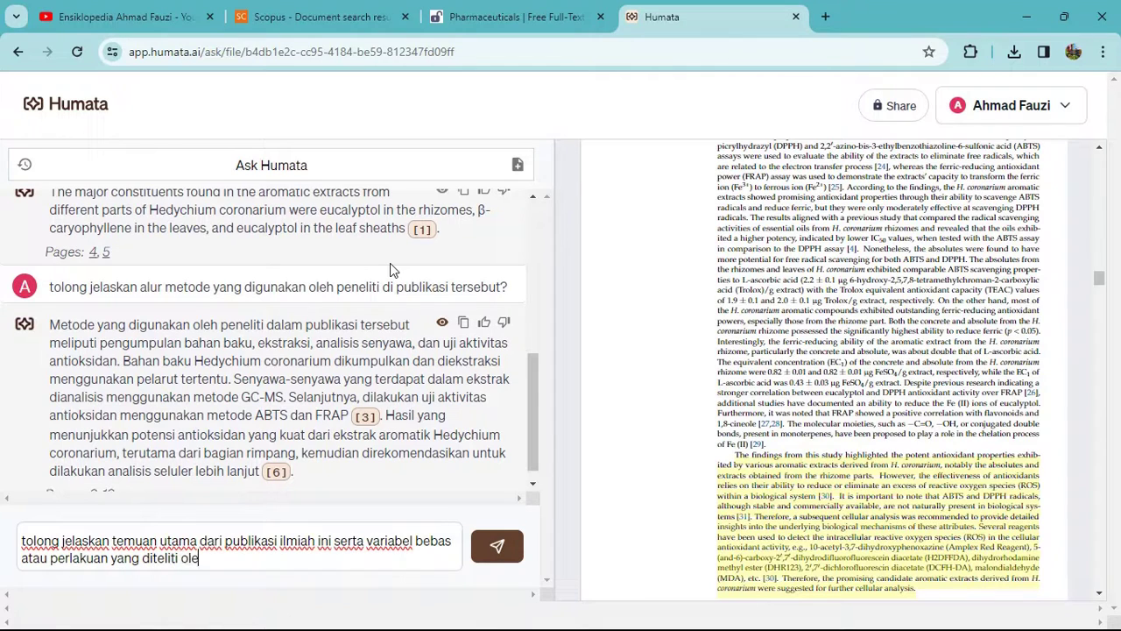
type("h peneliti")
Submit the main-findings and variables question, then check cited pages 16 and 15 in the PDF.
key("Return")
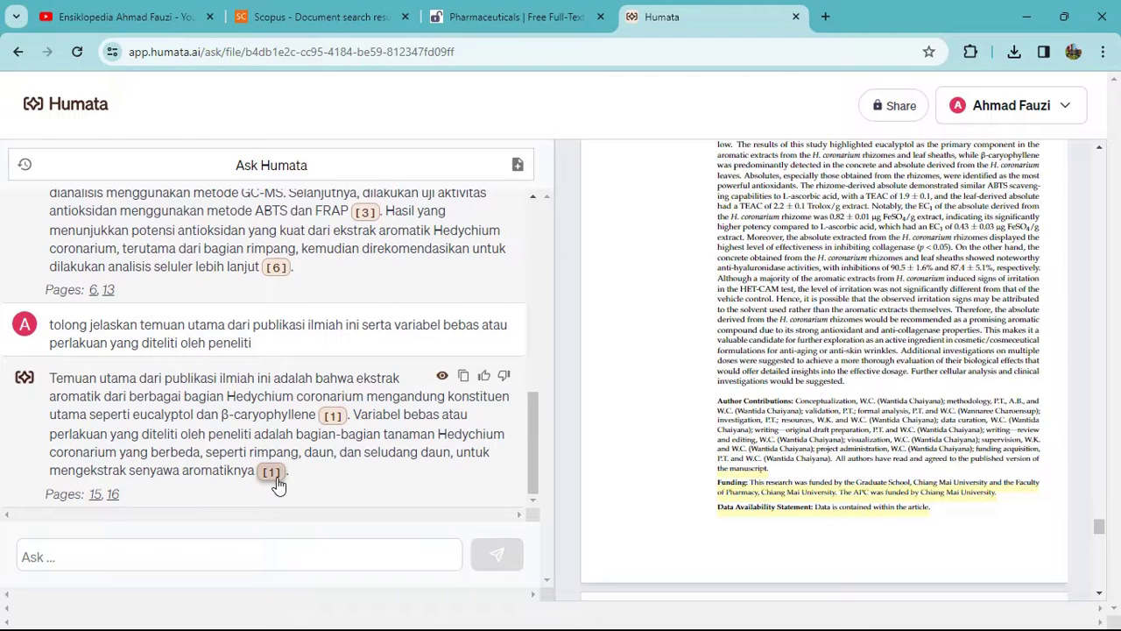
scroll(767, 402, "up", 3)
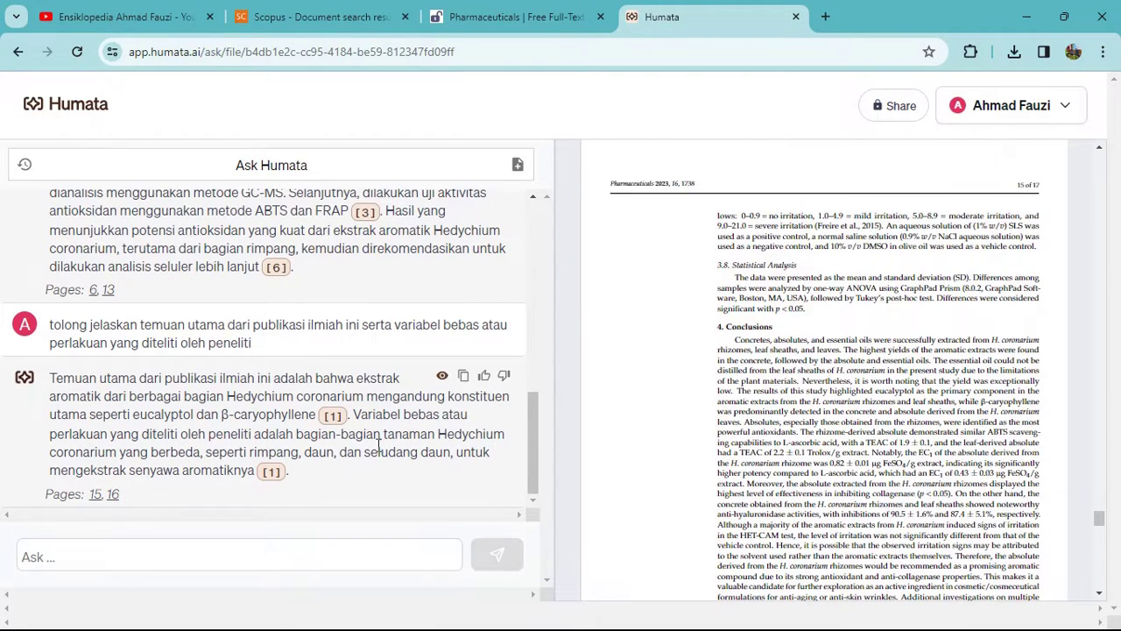
left_click(110, 496)
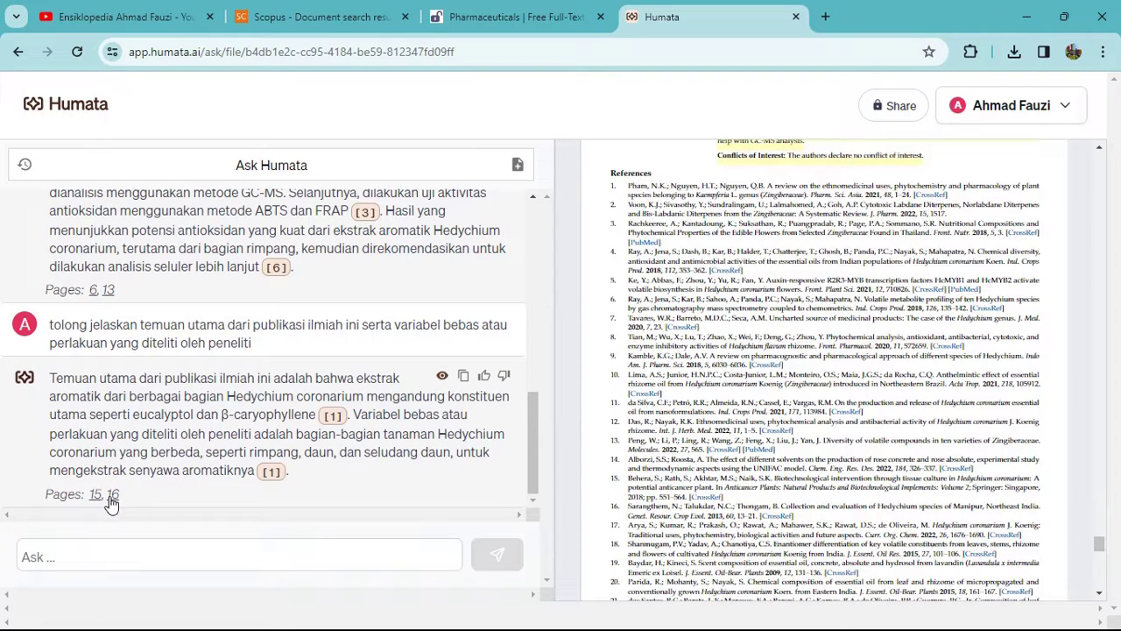
left_click(94, 495)
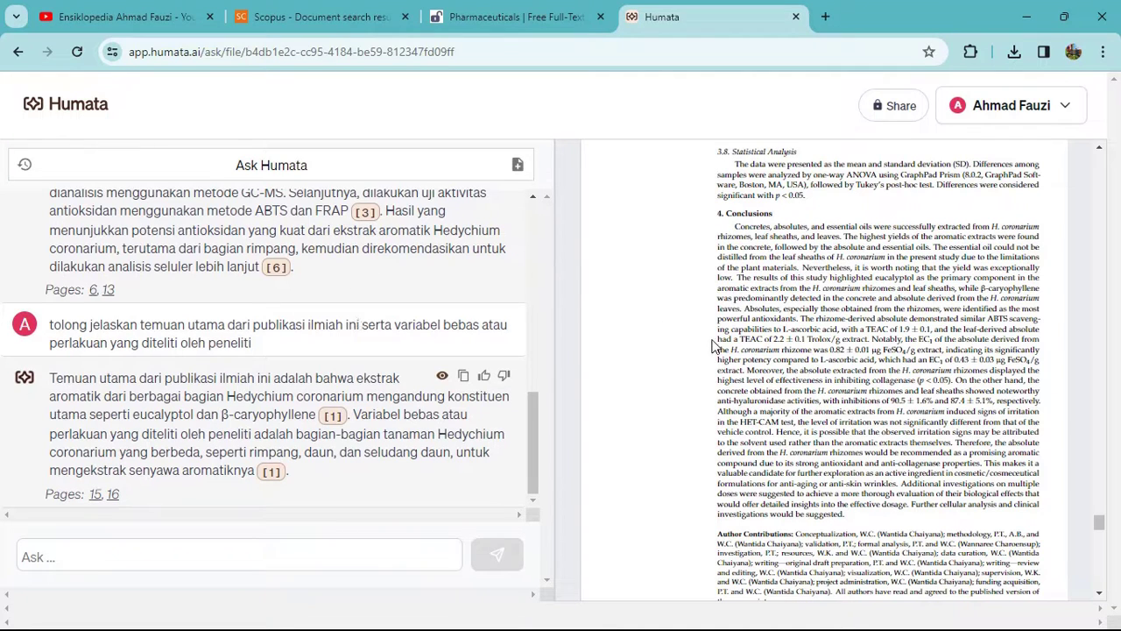
scroll(717, 337, "up", 5)
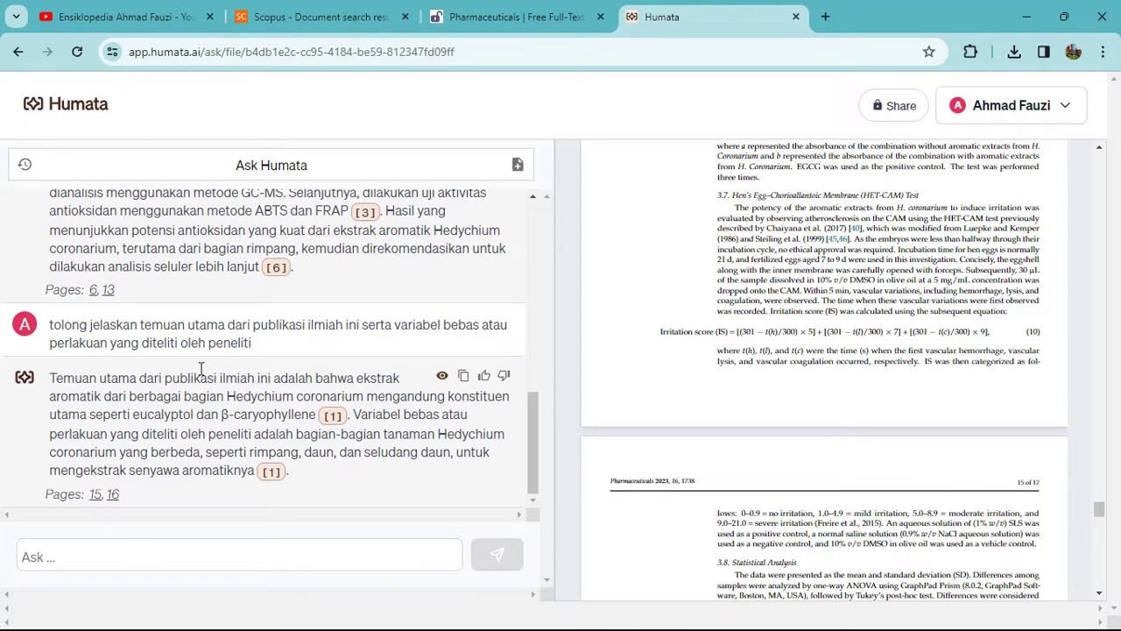
Ask 'didasarkan pada penelitian ini, apa penelitian lanjutan yang dapat dilakukan…' and check cited page 6.
type("didasarkan pa")
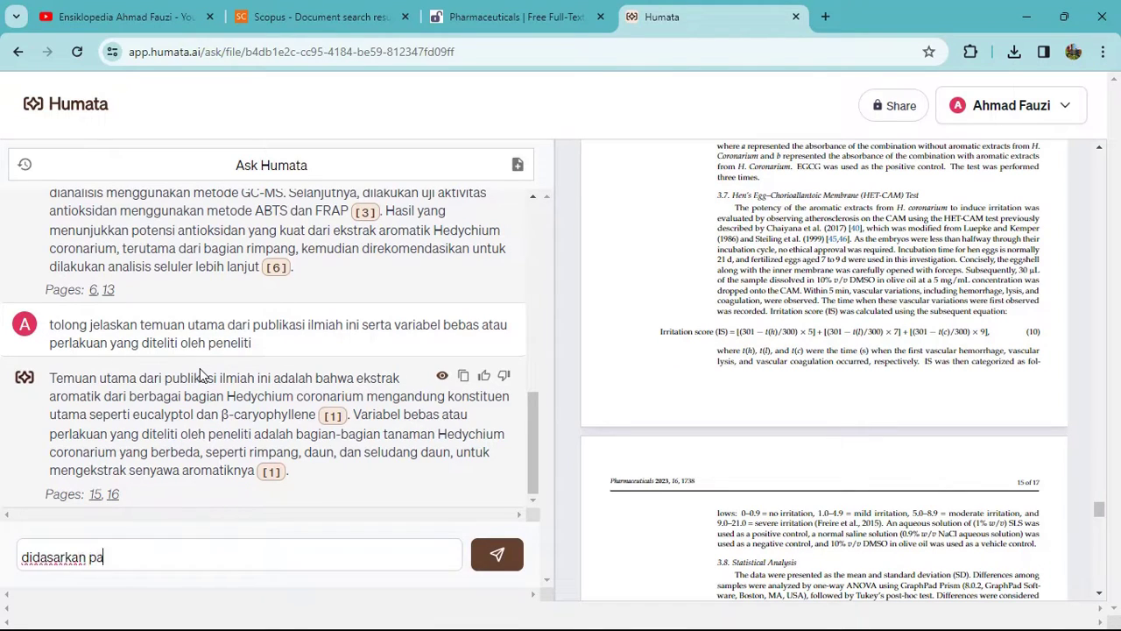
type("da penelitian ini, ")
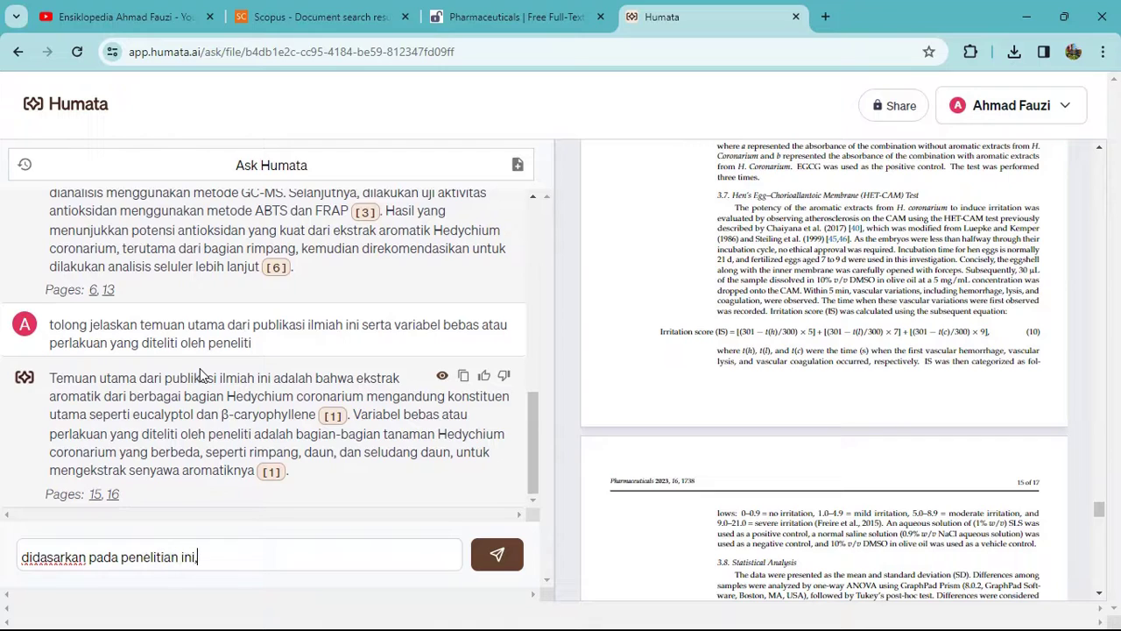
type("apa penelitian lanjutan")
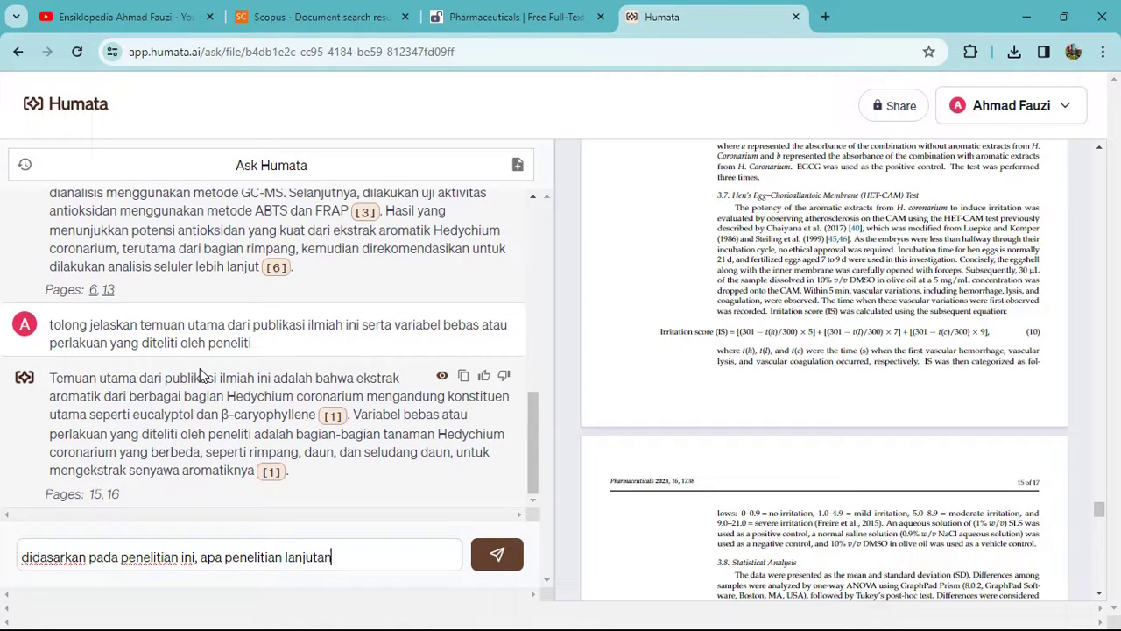
type(" yang dapat dilaku")
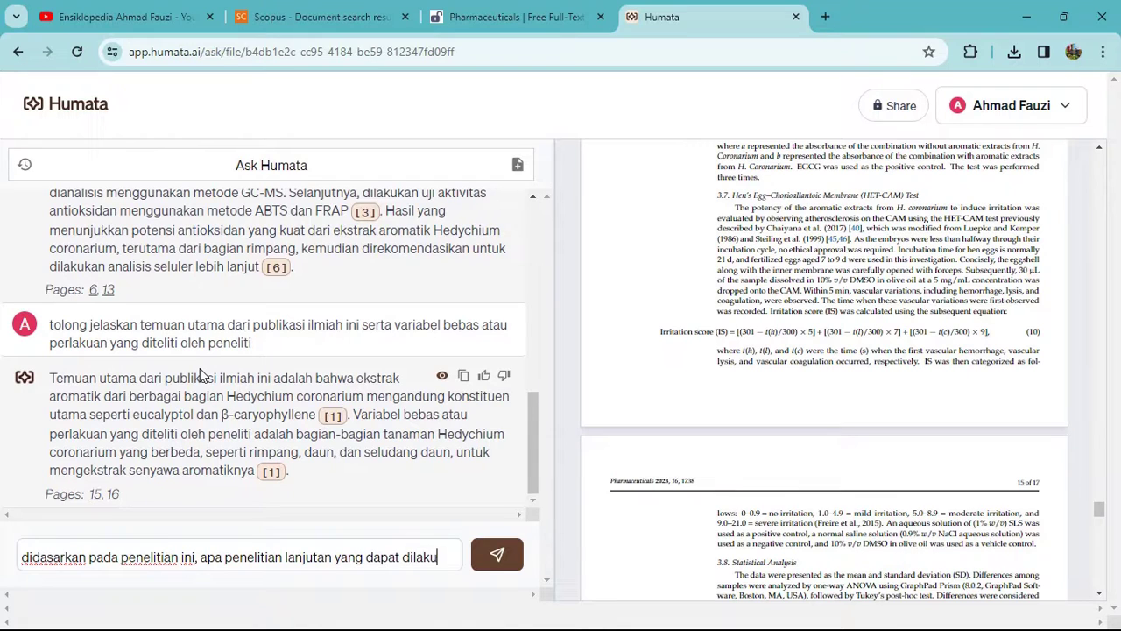
type("kan di kemudian hari?")
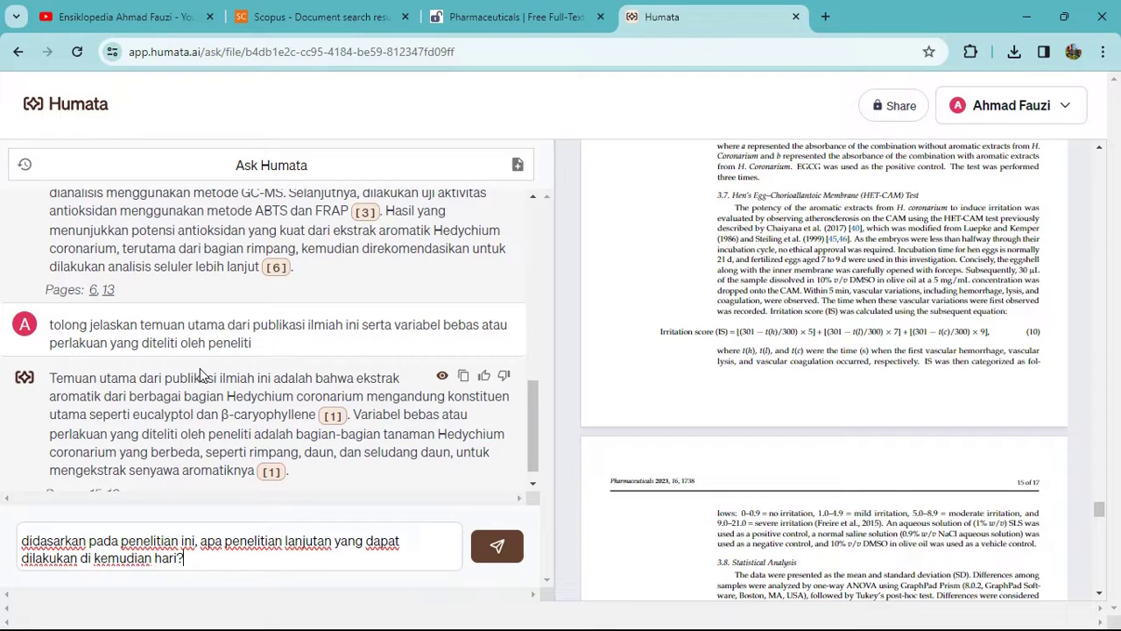
key("Return")
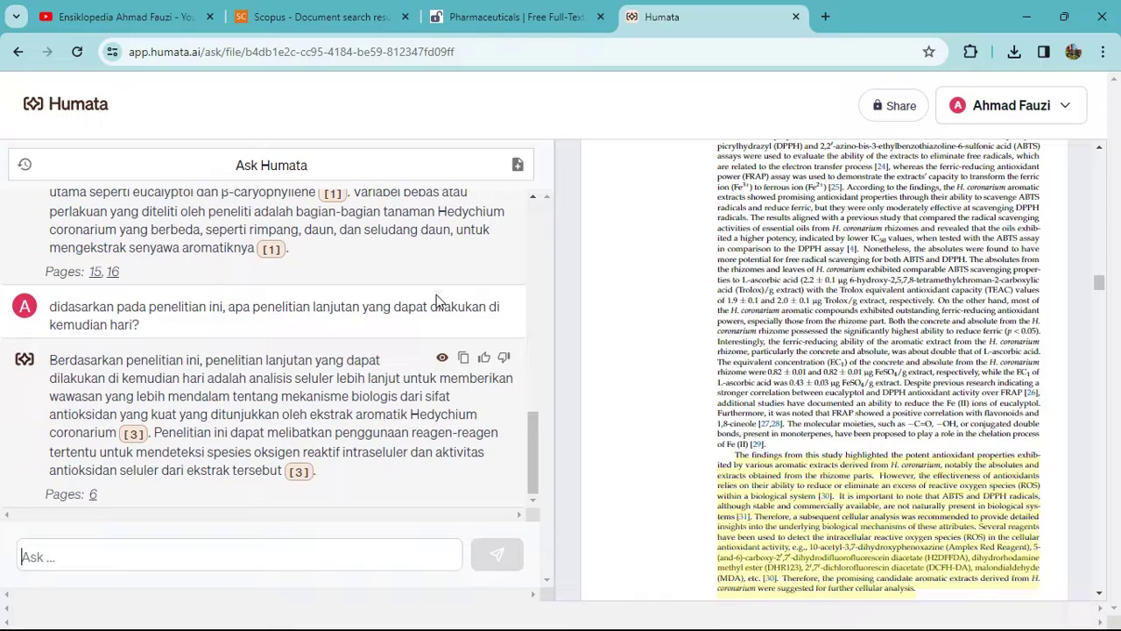
scroll(841, 245, "down", 10)
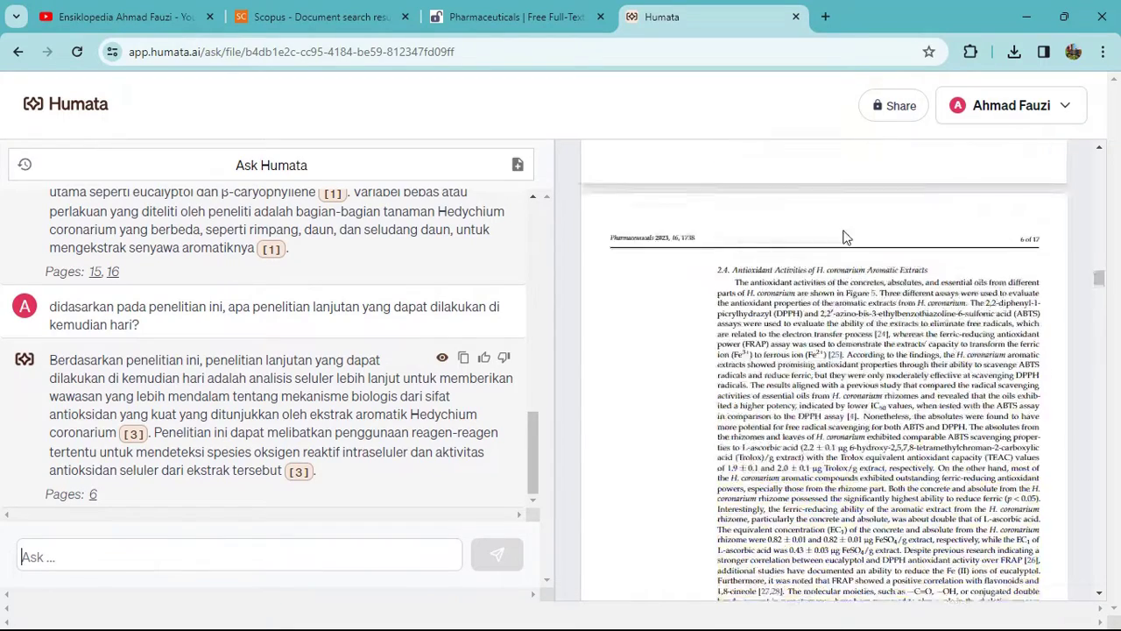
scroll(848, 252, "up", 3)
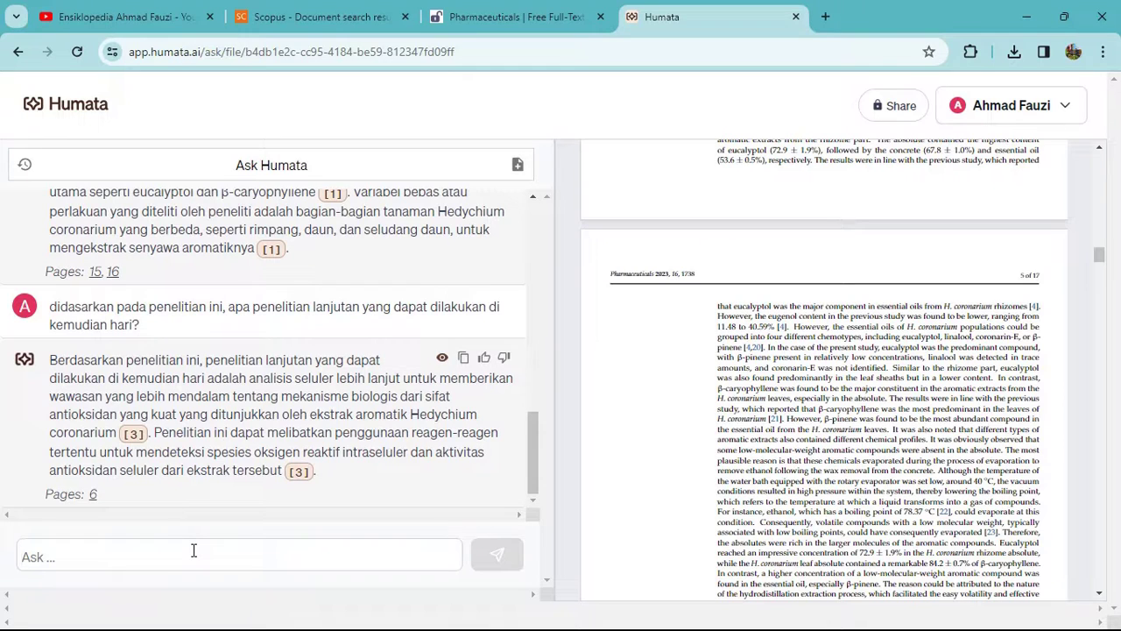
Ask which analyses, statistical tests and software the study used, then begin selecting the answer text.
type("apa saja a")
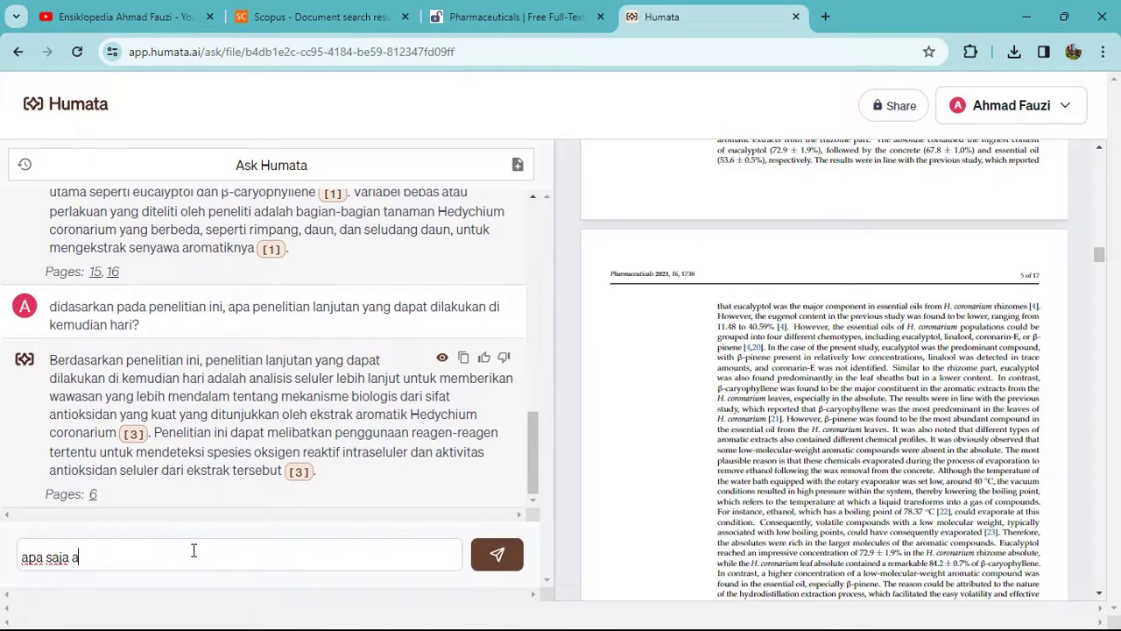
type("nalisis yang di")
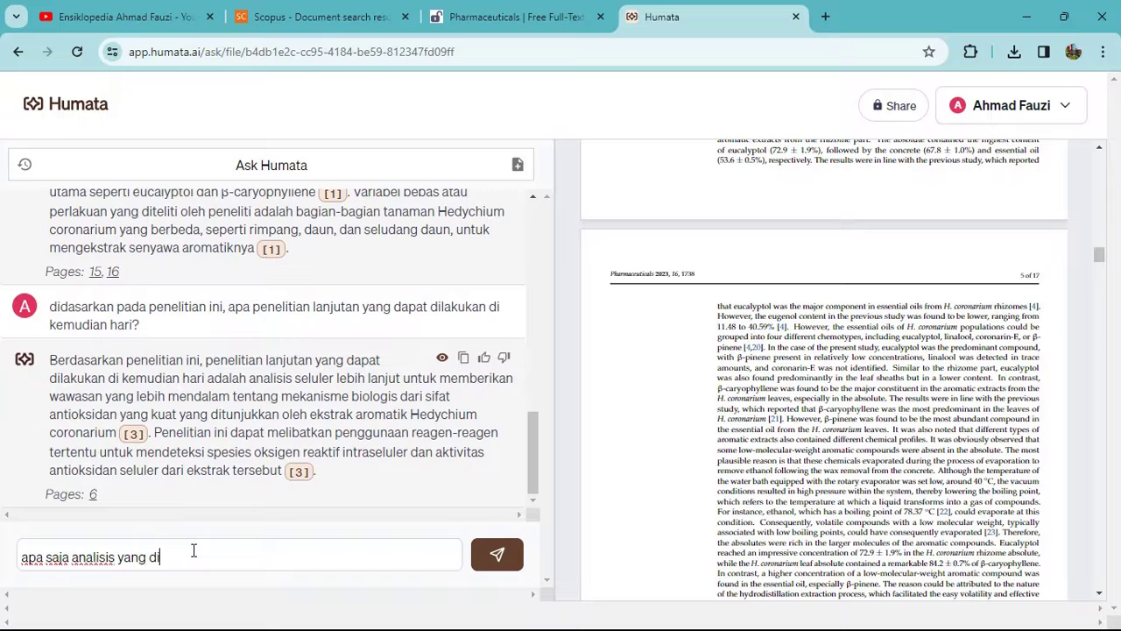
type("libatkan oleh peneliti pada penelitian ini?")
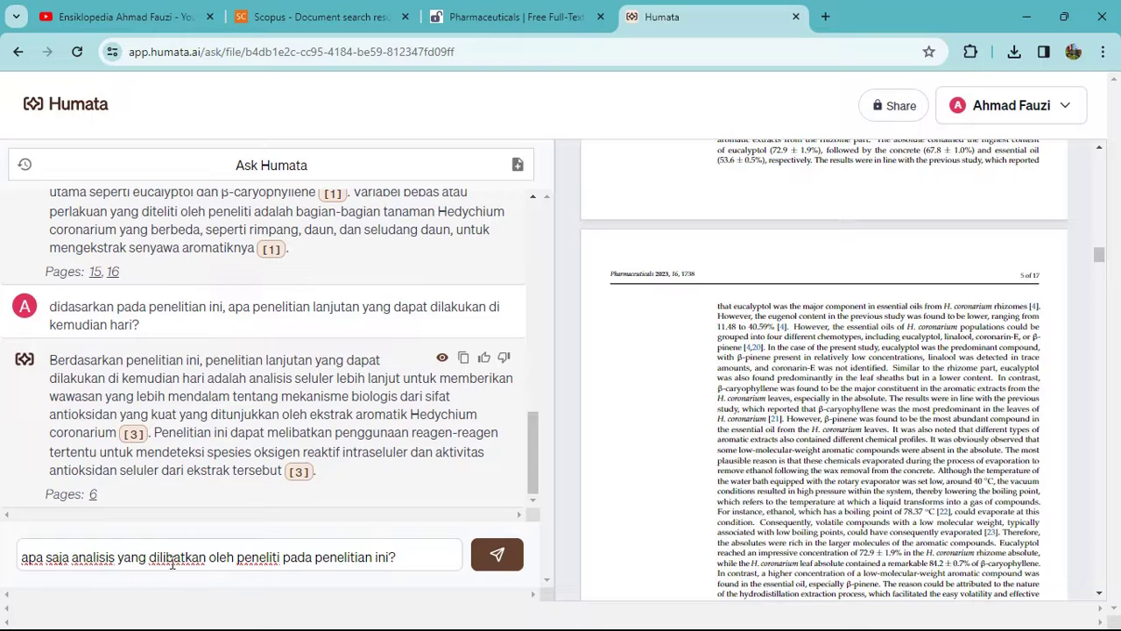
type("uji")
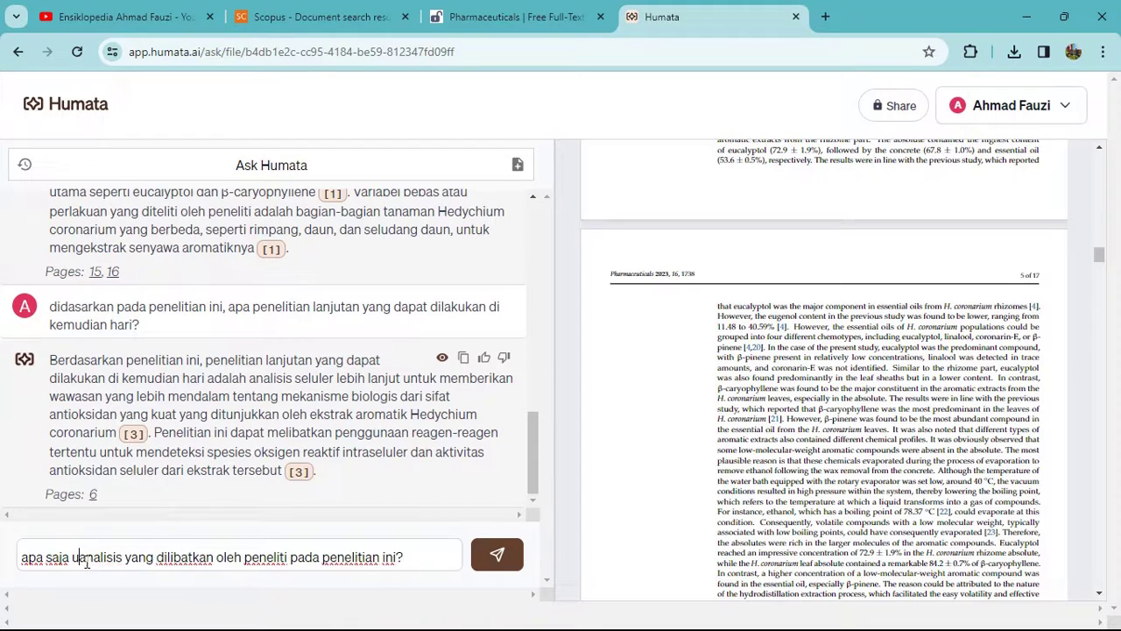
type(" dan ")
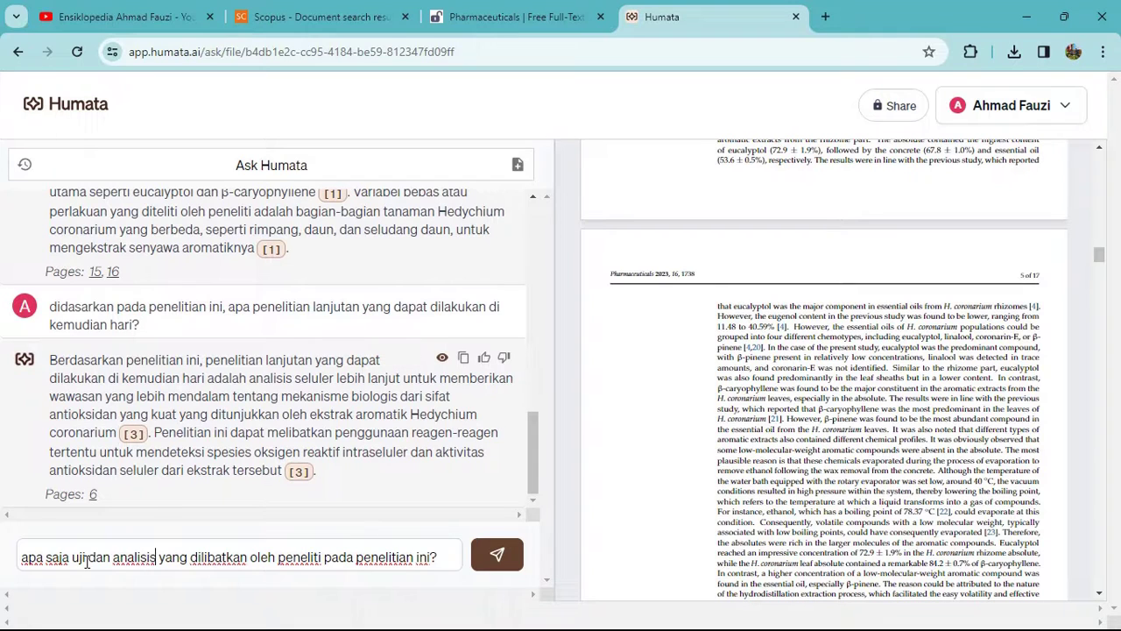
type(" statistik")
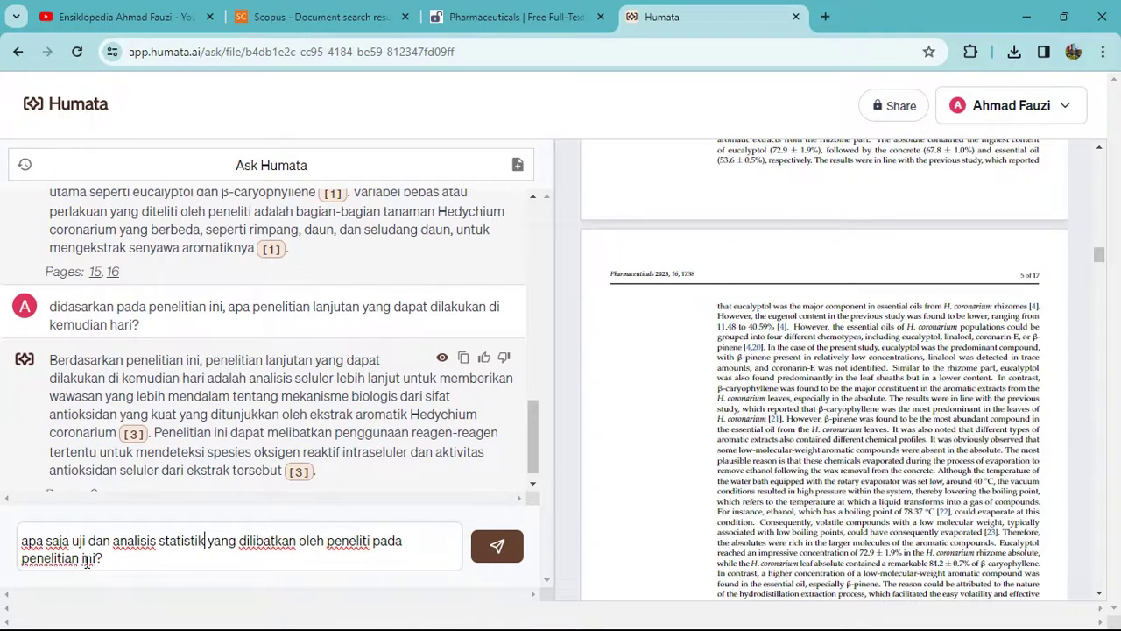
type(" Software apa saj")
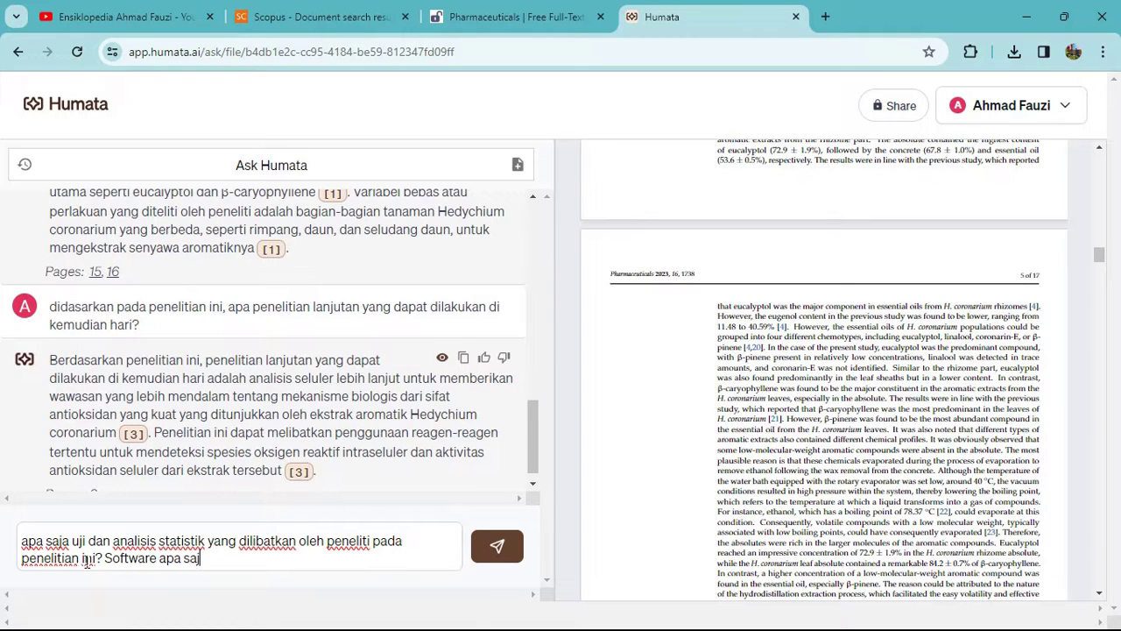
type("a yang digunakan?")
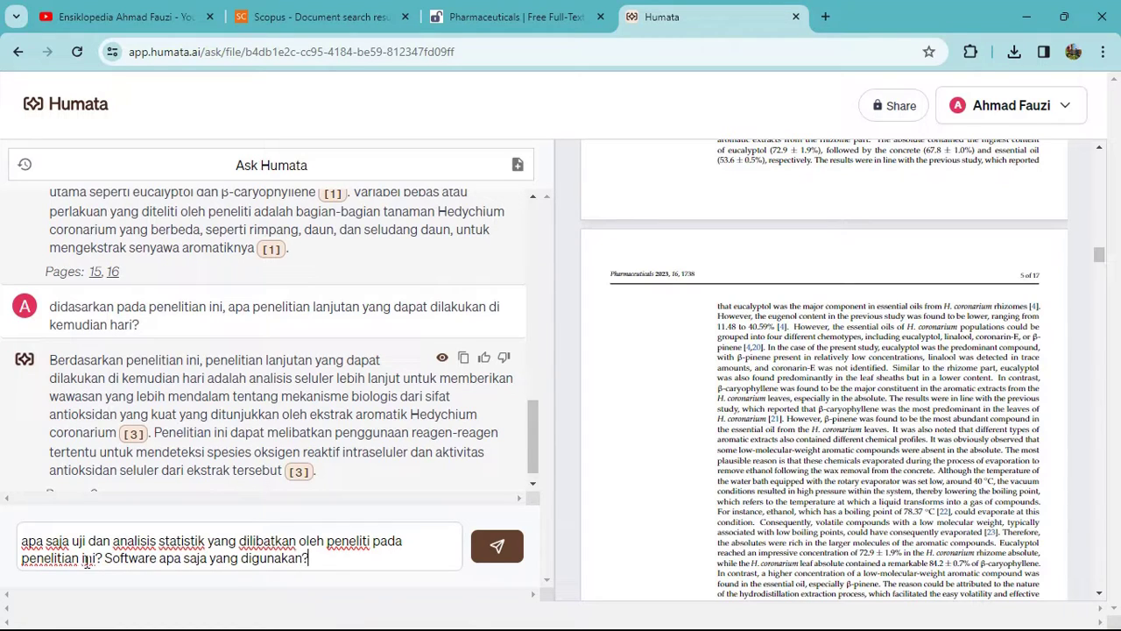
key("Return")
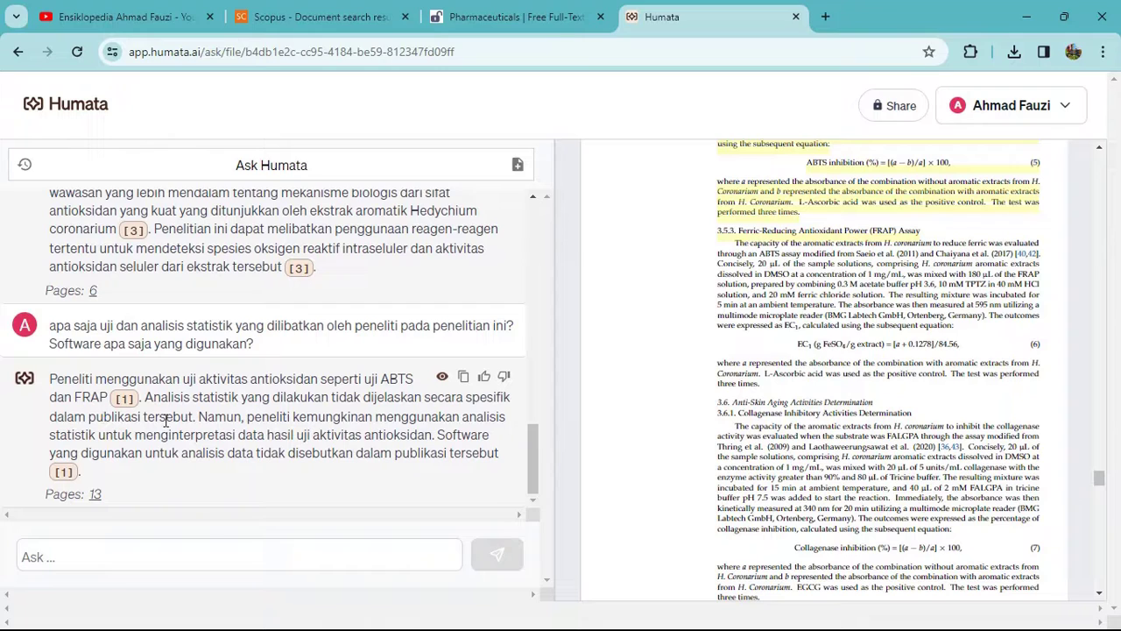
left_click_drag(50, 378, 65, 380)
Load ChatGPT at chat.openai.com in a new browser tab, then return to the Humata tab.
left_click(825, 16)
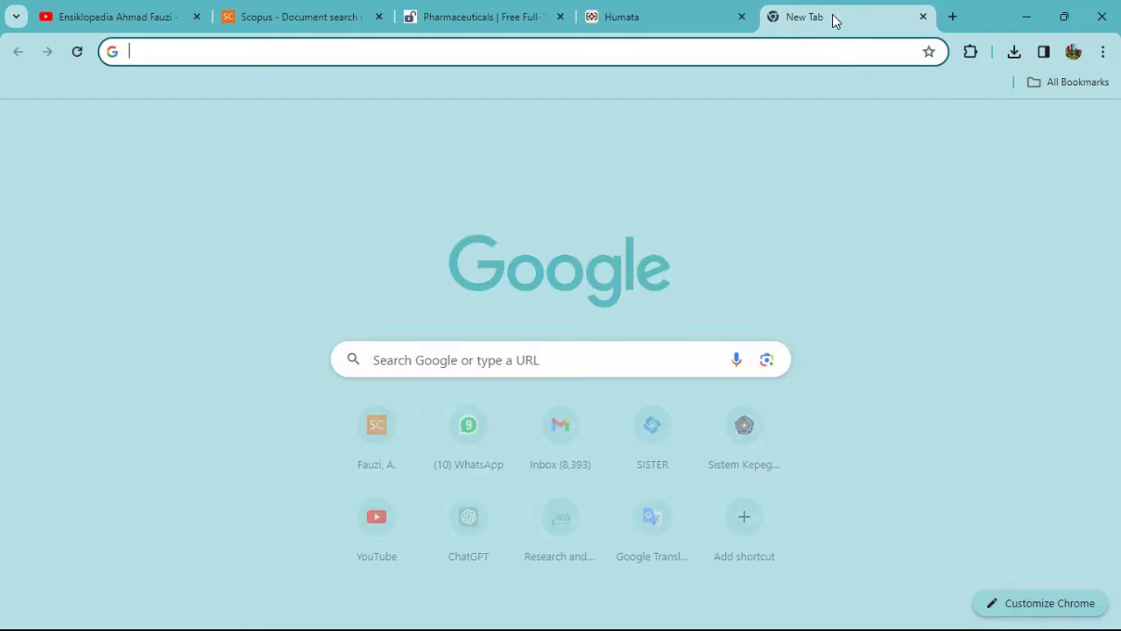
type("chas")
key("BackSpace")
key("BackSpace")
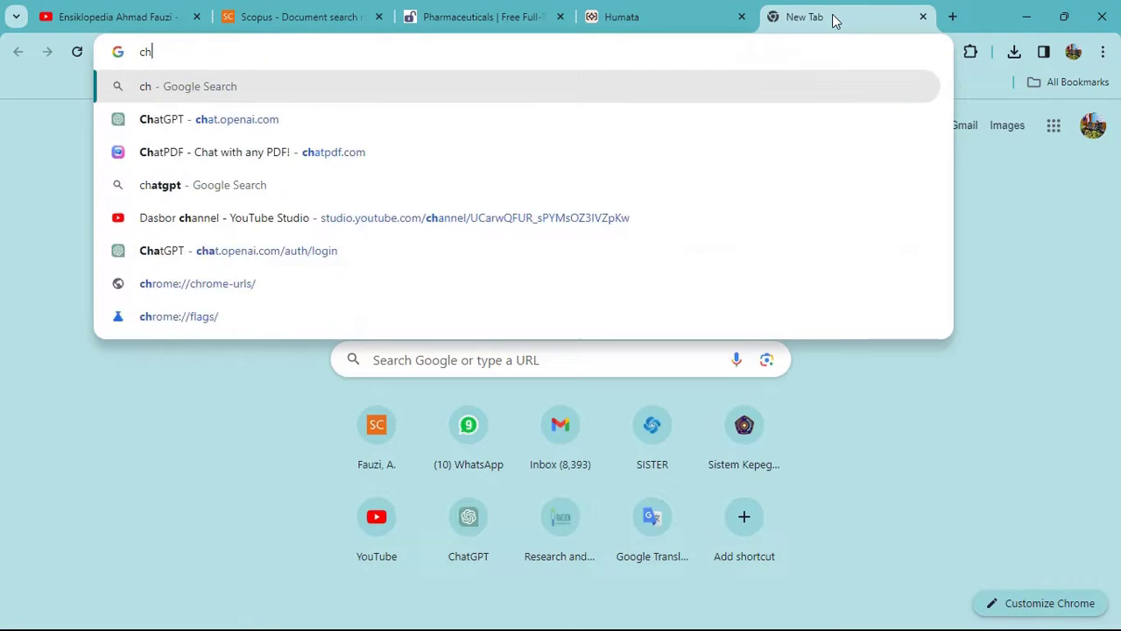
key("BackSpace")
key("BackSpace")
type("ch")
key("Return")
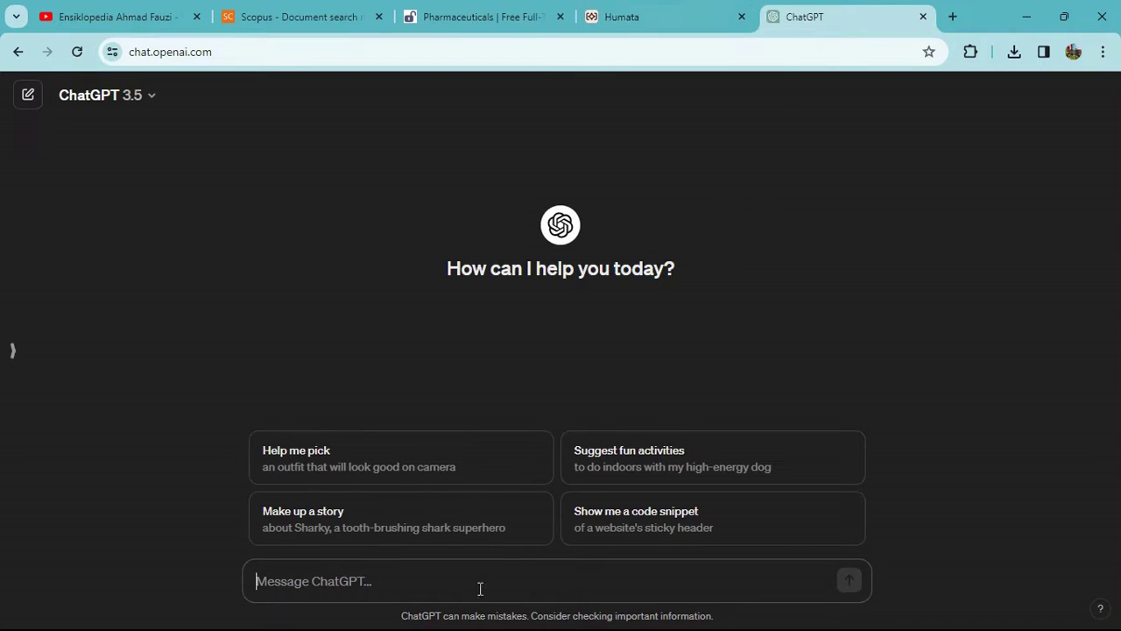
left_click(659, 9)
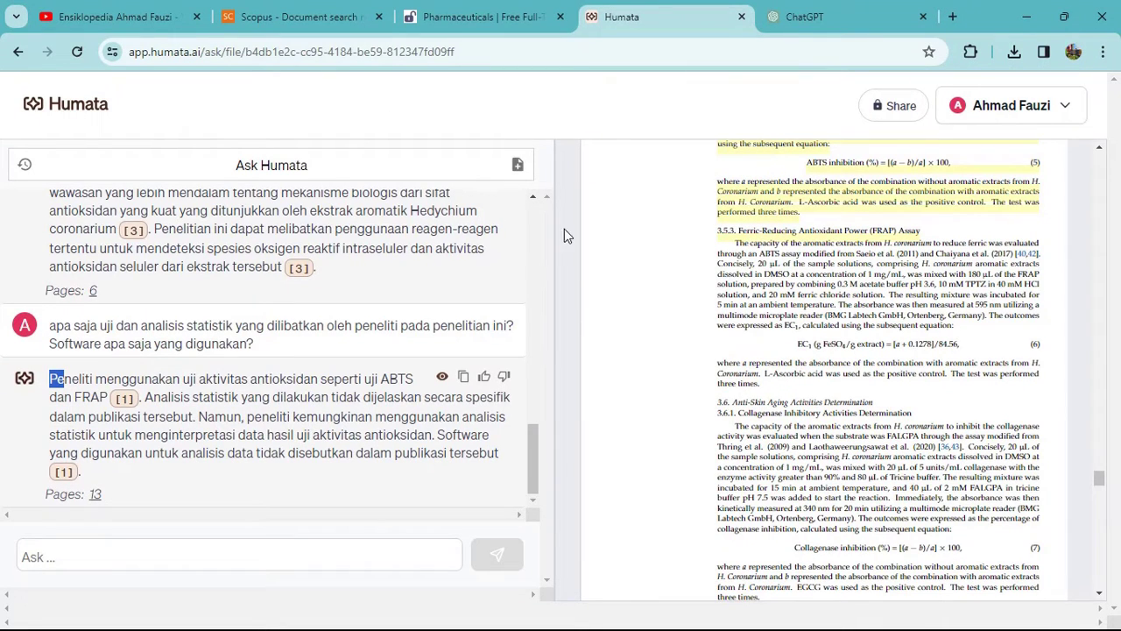
Clear the answer selection, scroll back to the summary and example questions, then show the promo image.
left_click(250, 375)
scroll(849, 285, "up", 6)
scroll(862, 289, "up", 6)
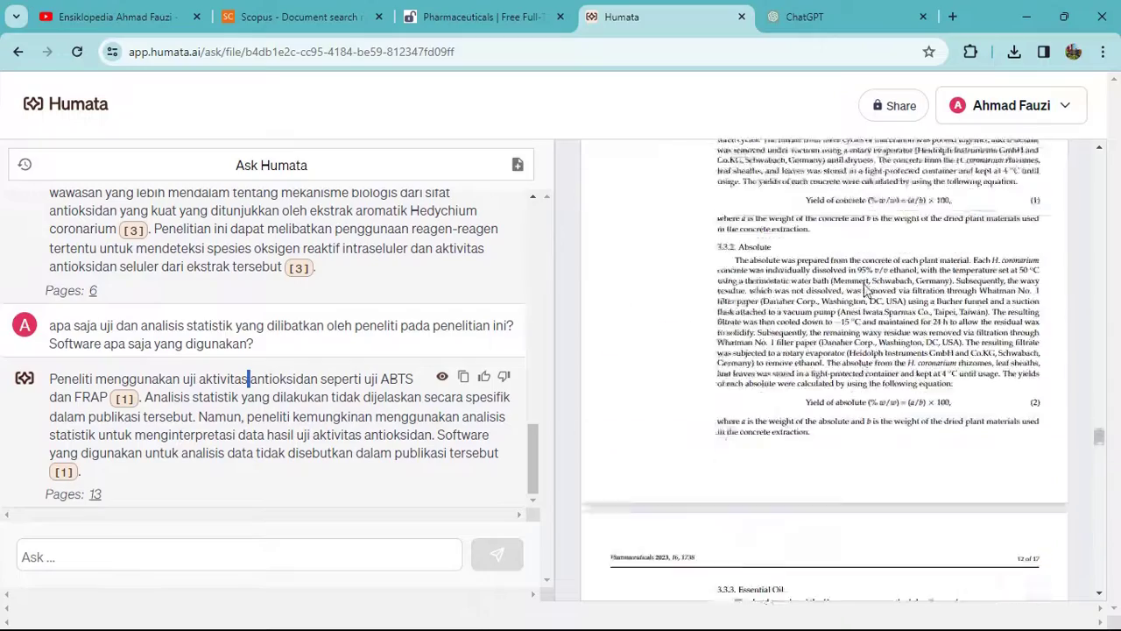
scroll(823, 234, "up", 2)
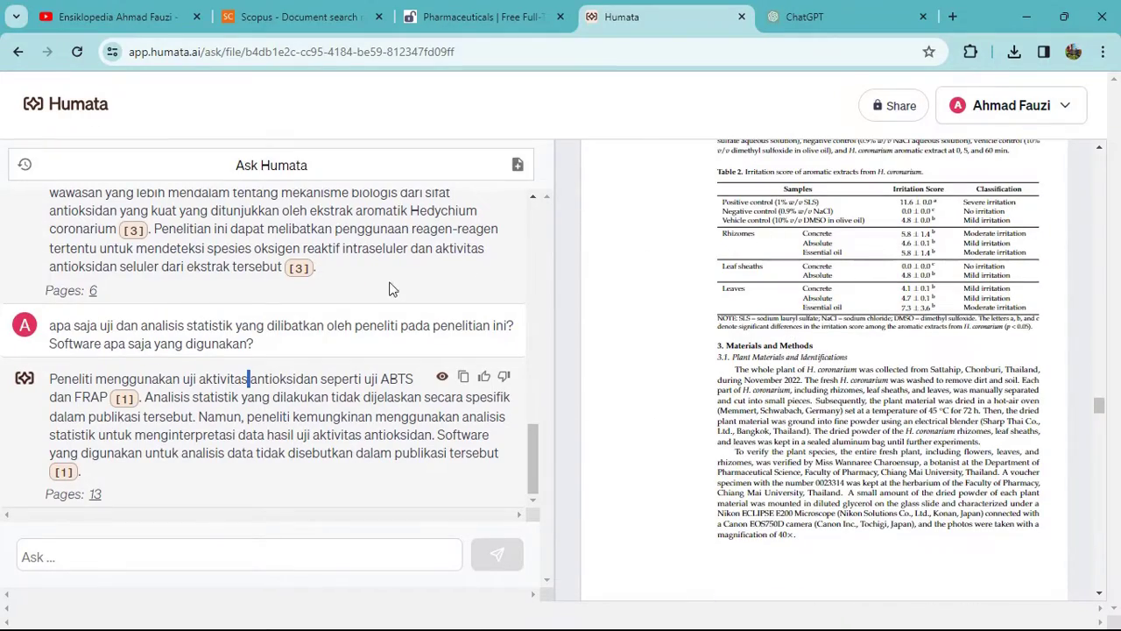
scroll(390, 298, "up", 10)
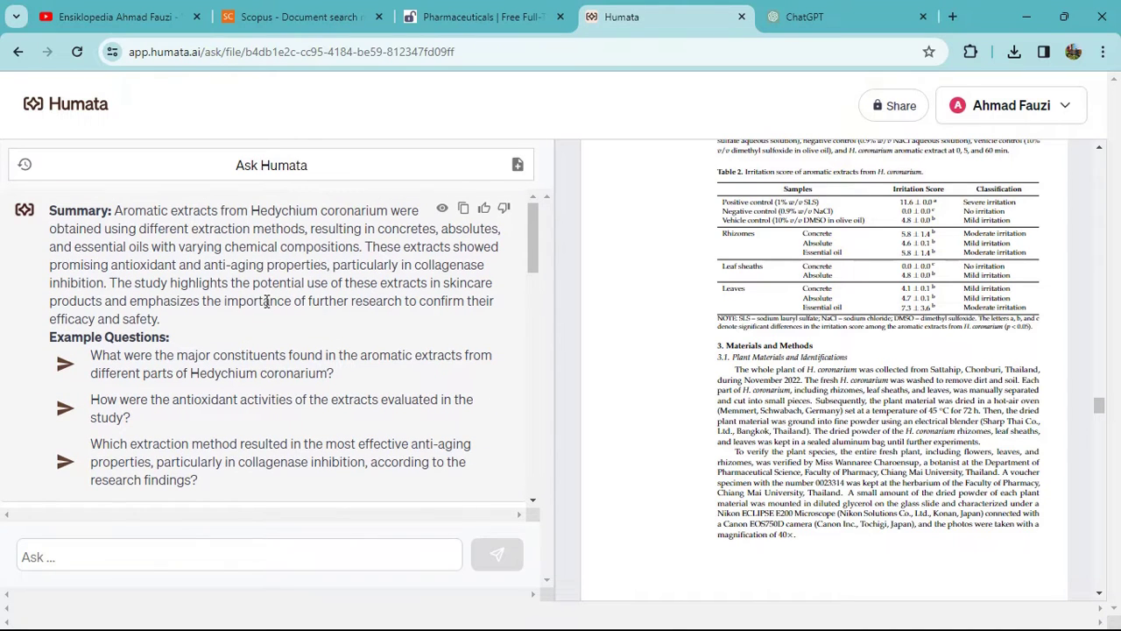
left_click(759, 613)
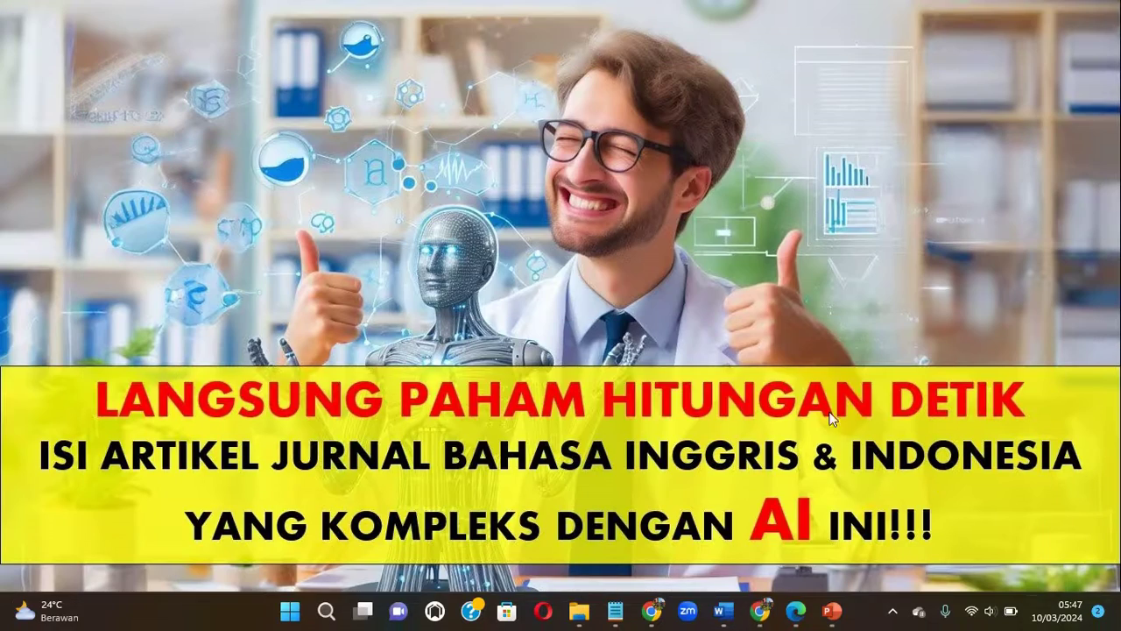